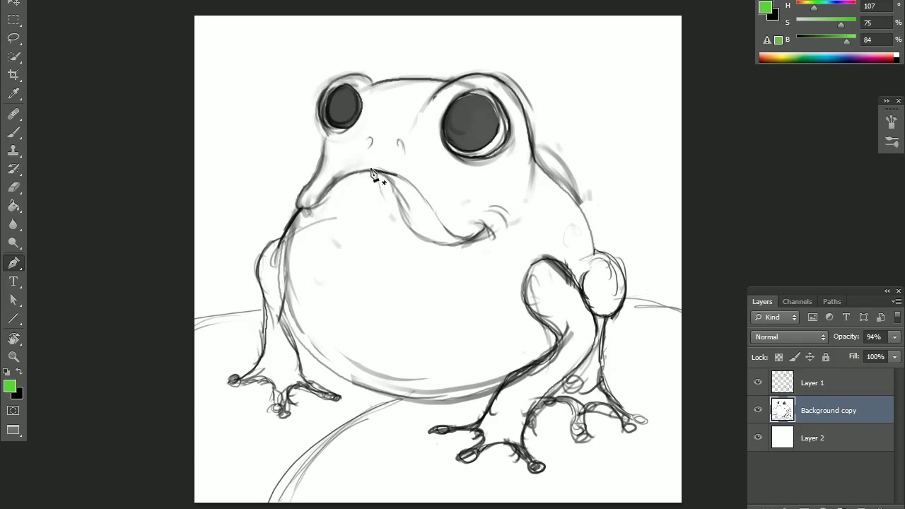
Step: Add a new empty layer above Layer 1
key(b)
click(813, 383)
click(861, 486)
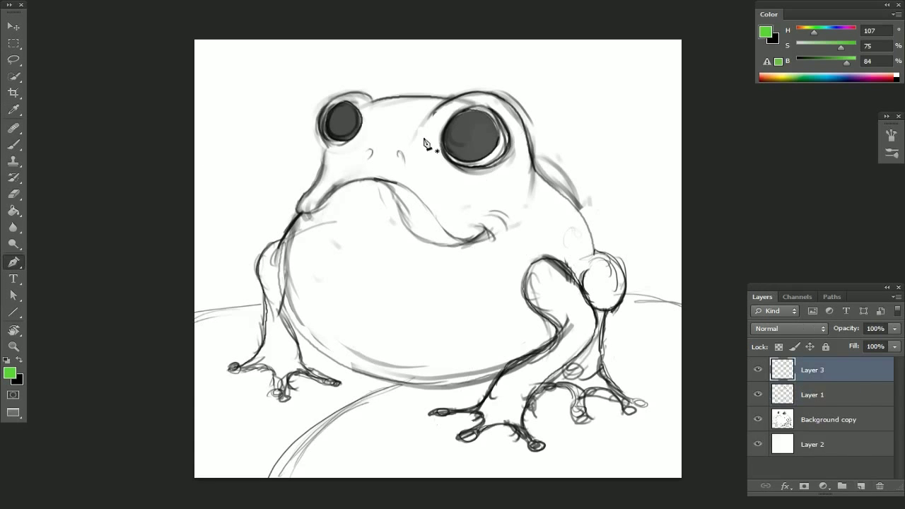
Step: Brush a green stroke from the frog's smaller eye down to the mouth corner and hide the Background copy layer
key(b)
mouse_move(352, 106)
mouse_down()
mouse_move(335, 173)
mouse_move(312, 222)
mouse_up()
click(758, 421)
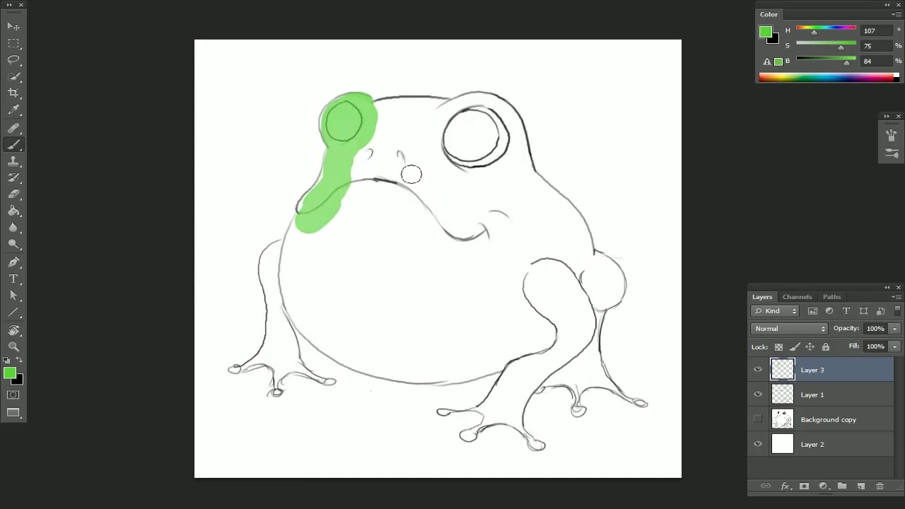
Step: Paint green with the brush along the face's outer edge from below the smaller eye to the mouth corner
scroll(427, 126, up, 2)
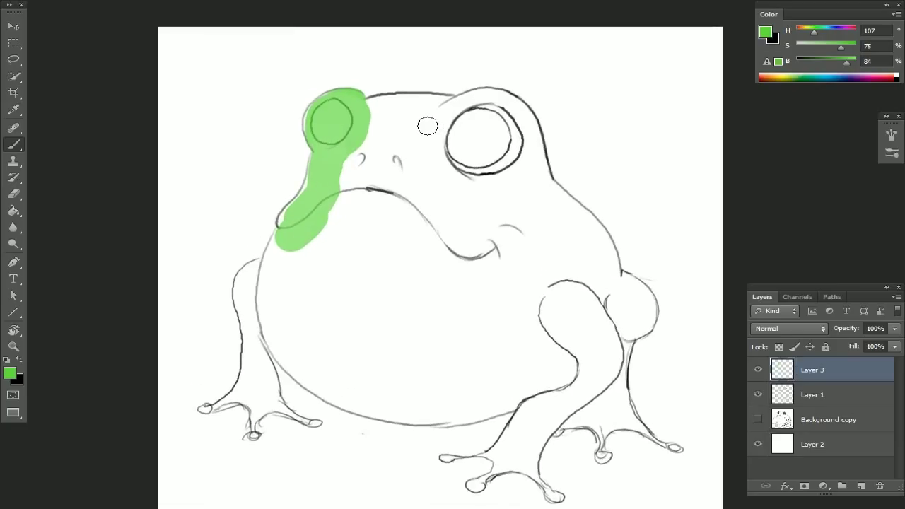
scroll(427, 125, up, 4)
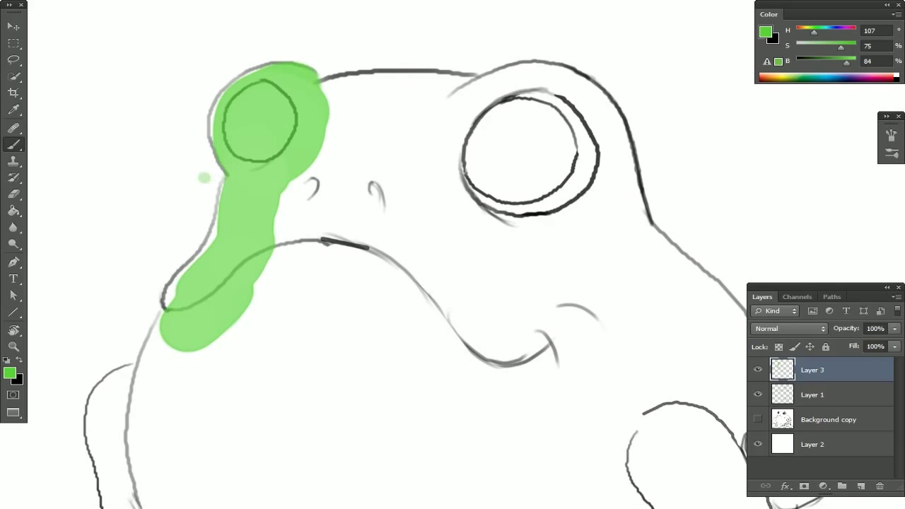
mouse_move(232, 190)
mouse_down()
mouse_move(219, 244)
mouse_move(183, 279)
mouse_up()
mouse_move(215, 253)
mouse_down()
mouse_move(184, 283)
mouse_move(190, 300)
mouse_move(174, 299)
mouse_up()
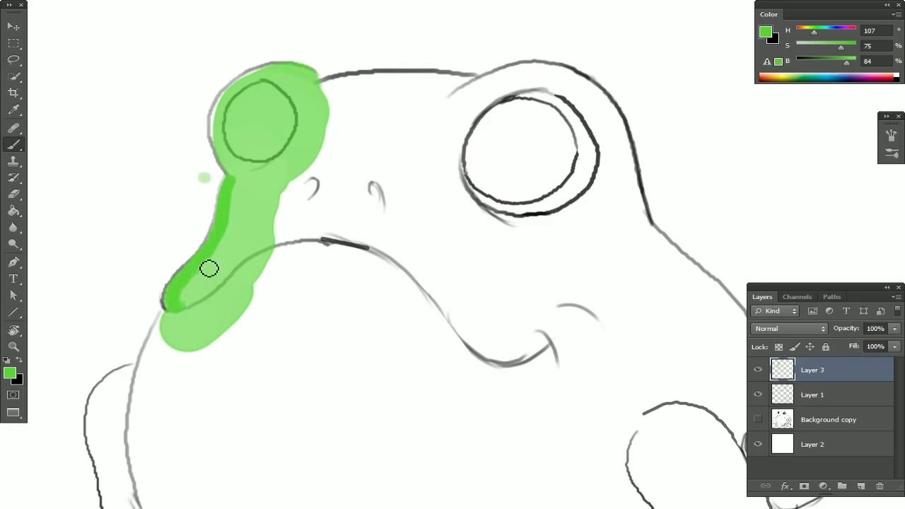
Step: Sweep broad green brush strokes across the frog's head and past its outline, and delete Layer 3
drag(387, 134, 161, 423)
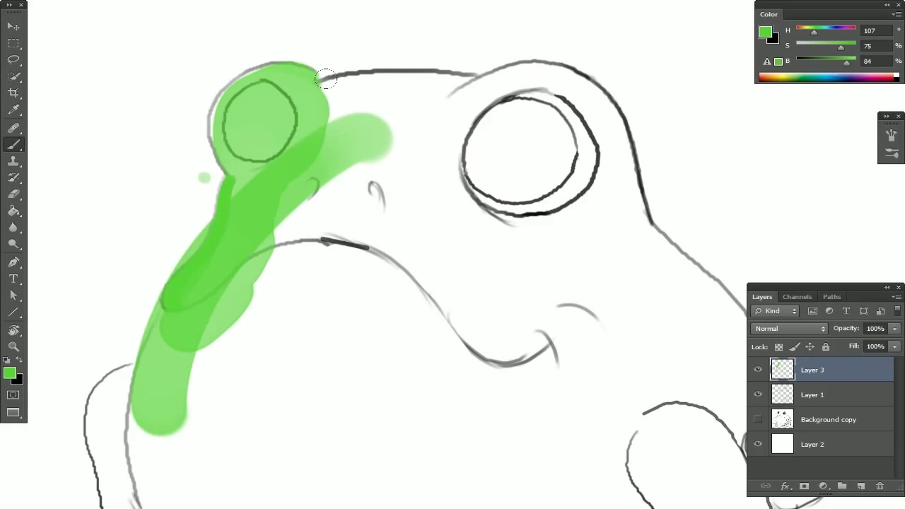
drag(326, 80, 85, 487)
drag(106, 381, 552, 88)
drag(92, 424, 587, 21)
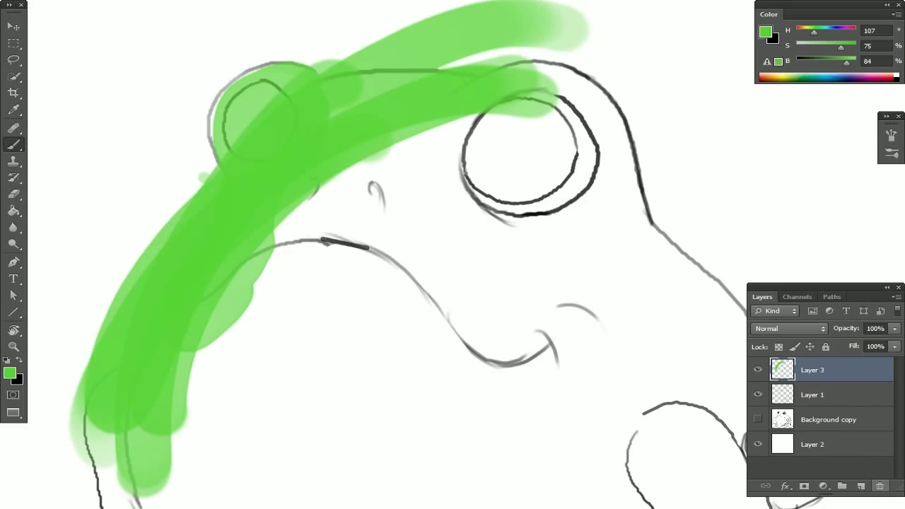
click(880, 486)
key(ctrl+minus)
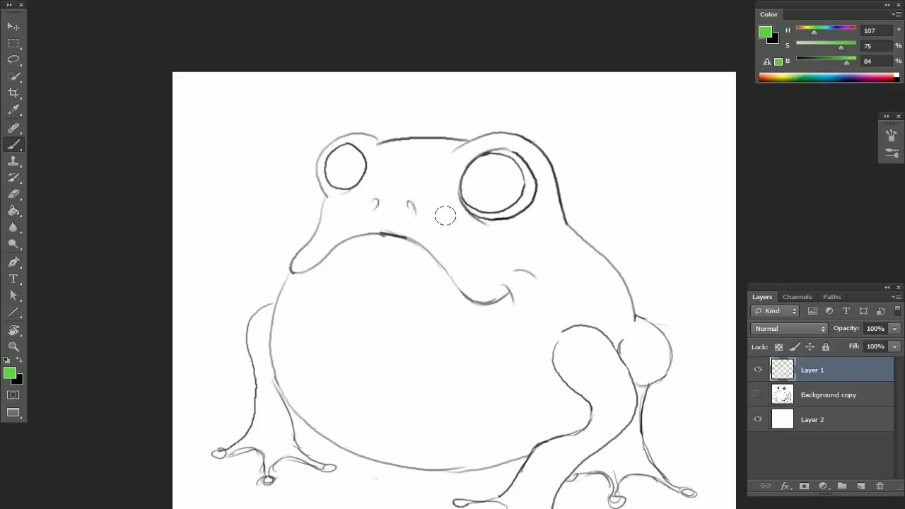
key(p)
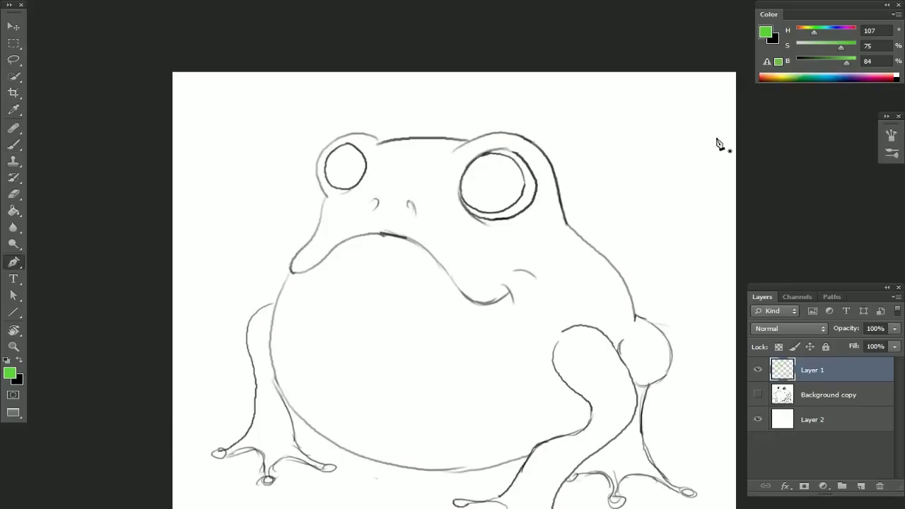
key(a)
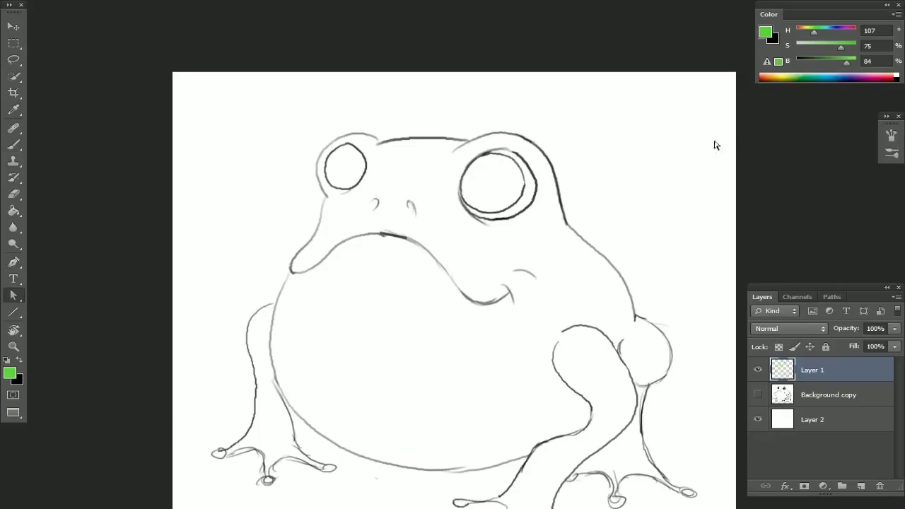
key(p)
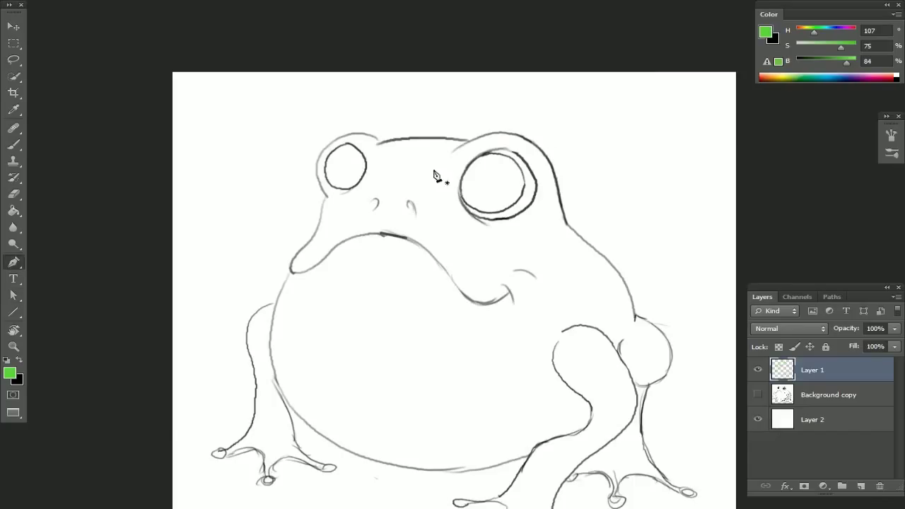
scroll(377, 161, down, 2)
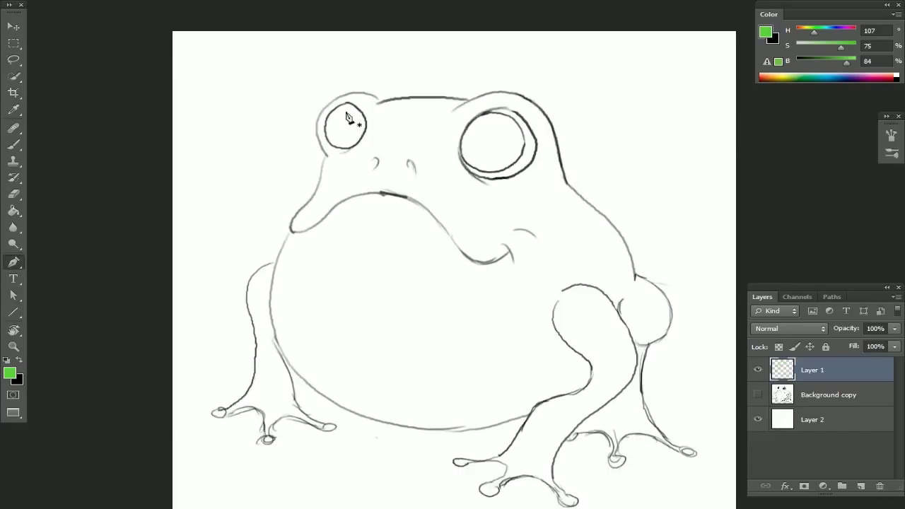
scroll(347, 113, up, 2)
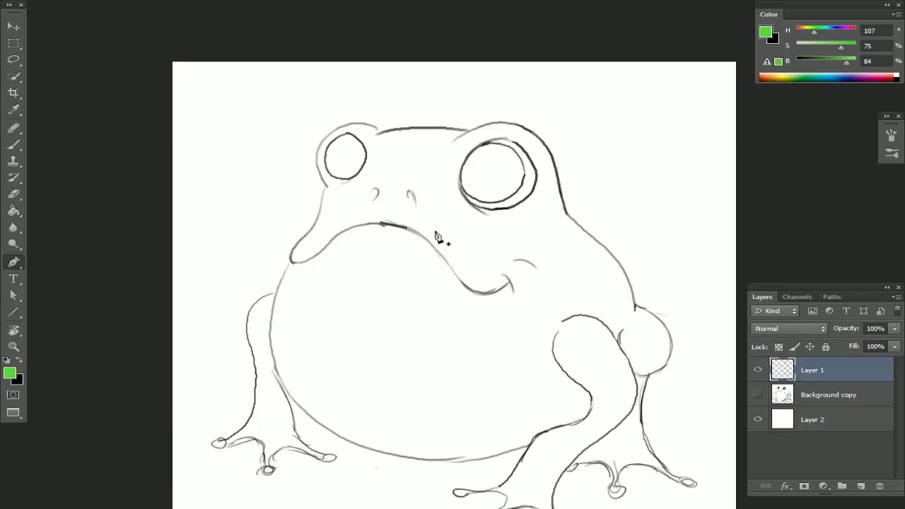
scroll(406, 240, down, 3)
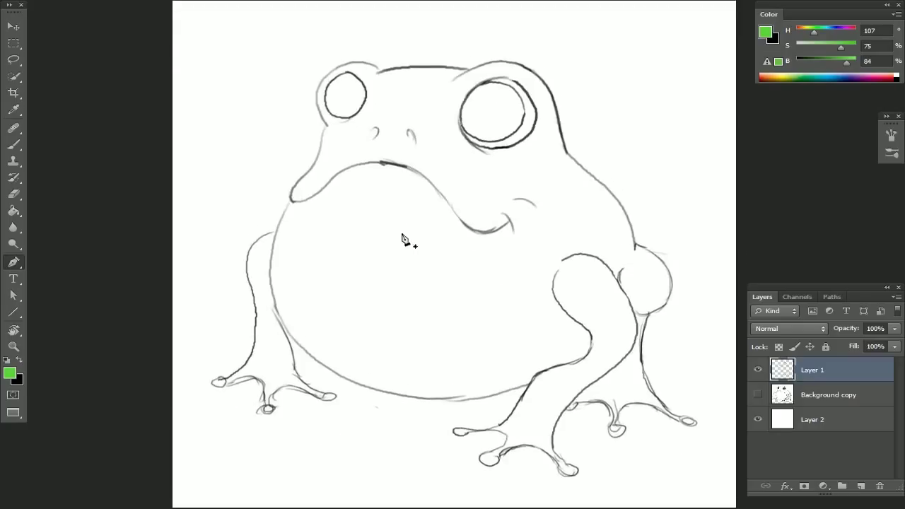
Step: Lasso the smaller-eye side of the face, show Background copy in place of Layer 1, and clear the selection
key(l)
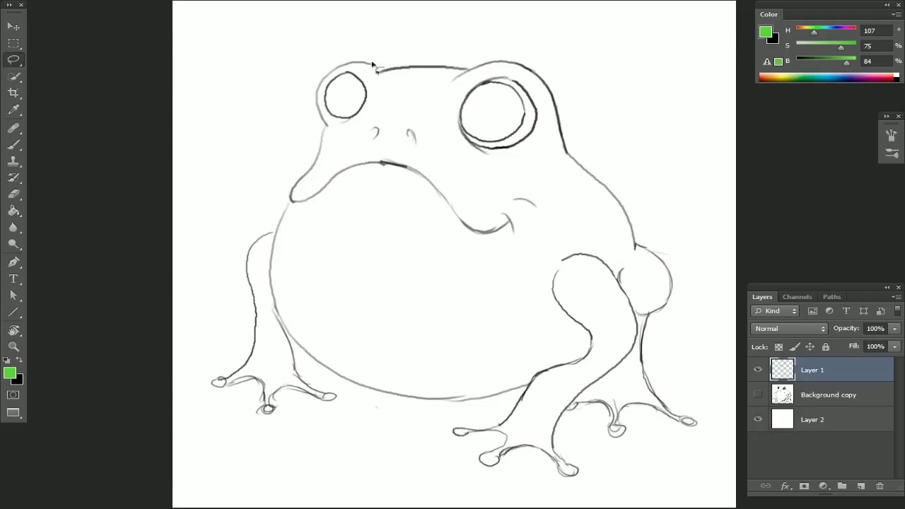
mouse_move(382, 72)
mouse_down()
mouse_move(335, 67)
mouse_move(316, 88)
mouse_move(325, 133)
mouse_move(291, 194)
mouse_move(298, 207)
mouse_move(423, 88)
mouse_up()
click(759, 369)
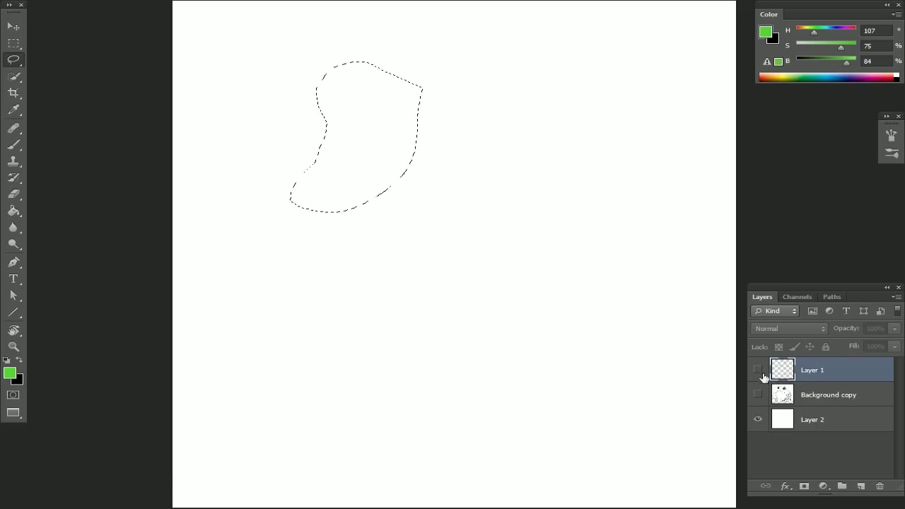
click(758, 396)
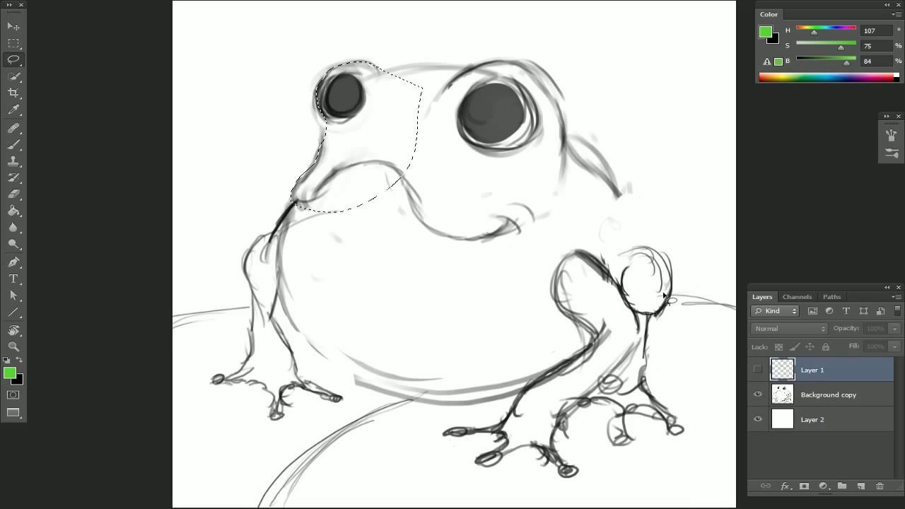
key(ctrl+d)
Step: Compare the Layer 1 line art with the rough sketch by toggling both layers, ending with only the sketch shown
click(758, 372)
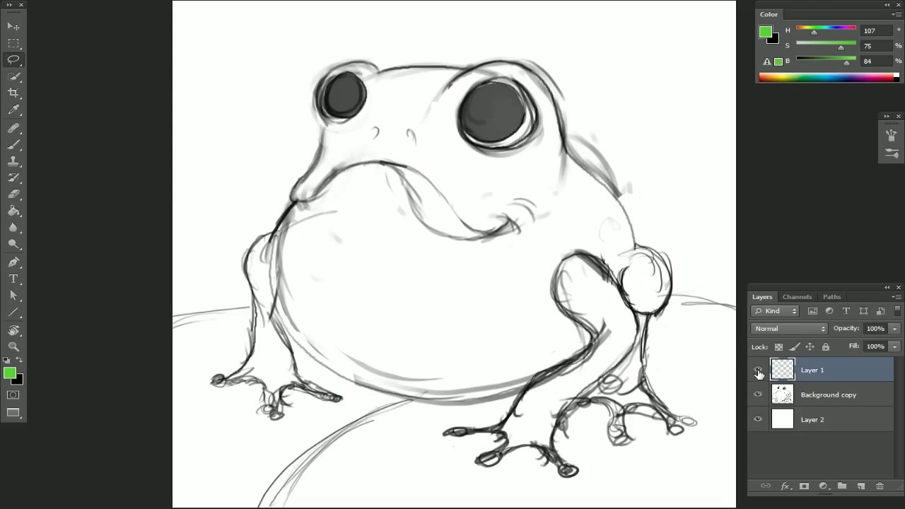
click(758, 395)
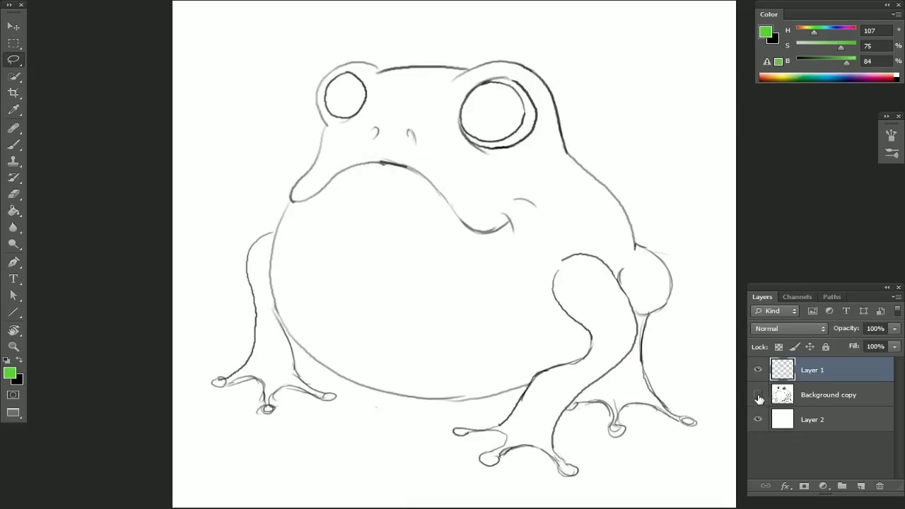
click(758, 394)
click(757, 370)
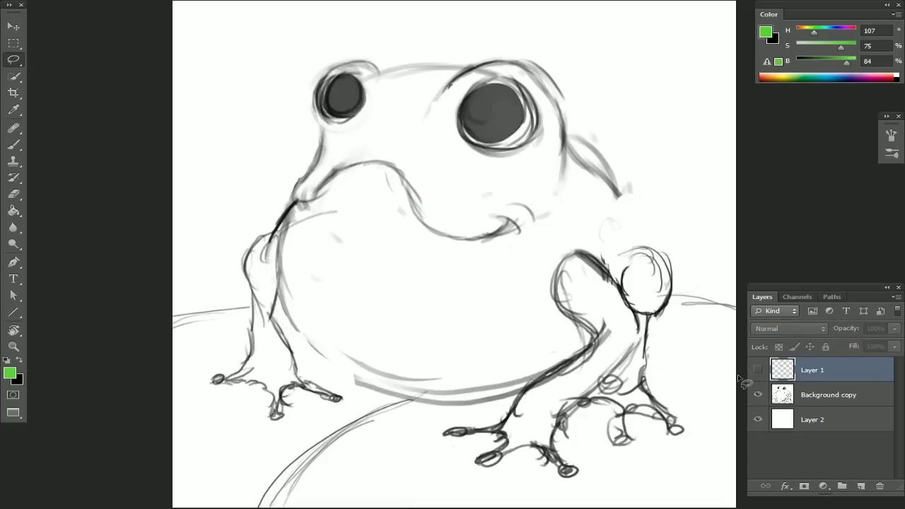
Step: Reset the colours to default black and white and brush the missing back contour above the hind leg on Background copy
key(b)
click(6, 360)
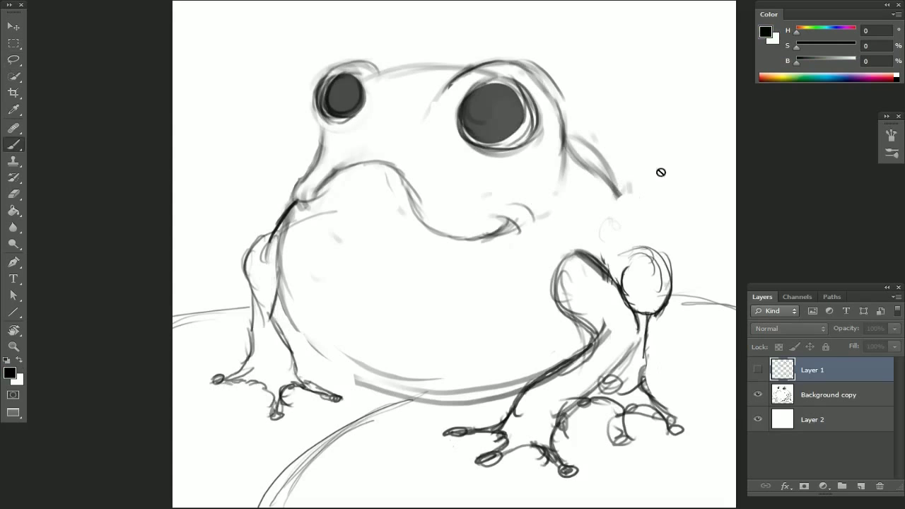
click(811, 397)
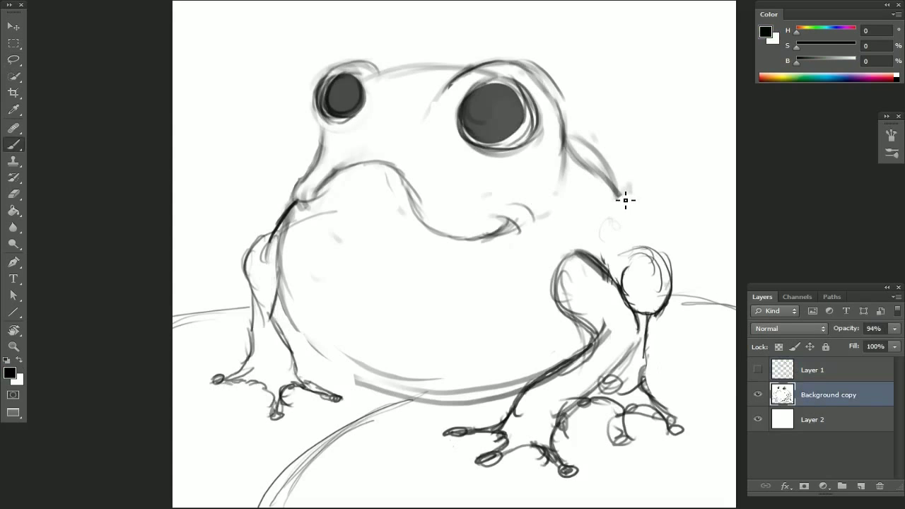
mouse_move(640, 234)
mouse_down()
mouse_move(621, 192)
mouse_move(641, 242)
mouse_up()
scroll(542, 214, up, 1)
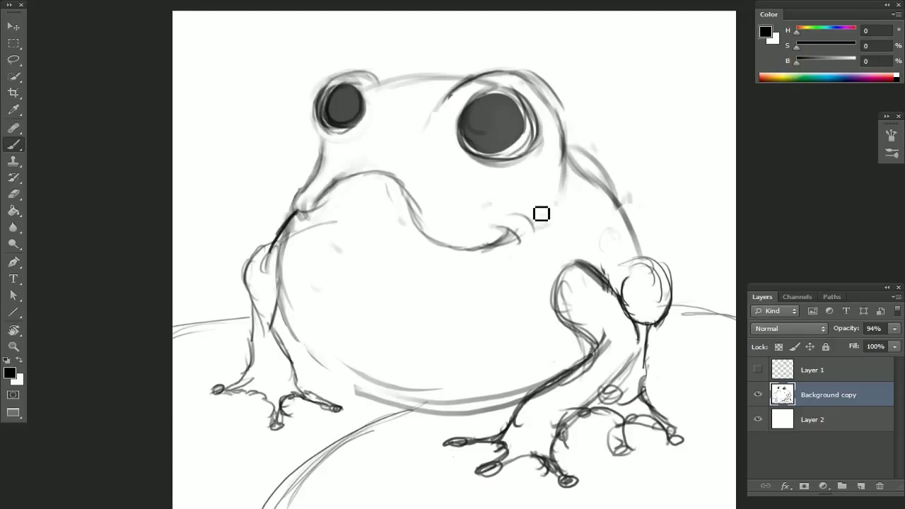
Step: Switch the visible drawing to the Layer 1 line art and back to the Background copy sketch
click(758, 370)
click(758, 394)
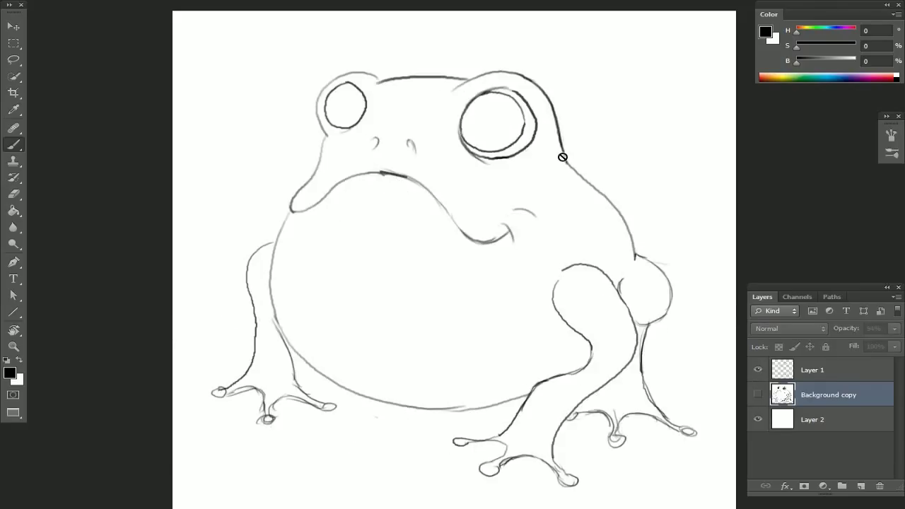
key(p)
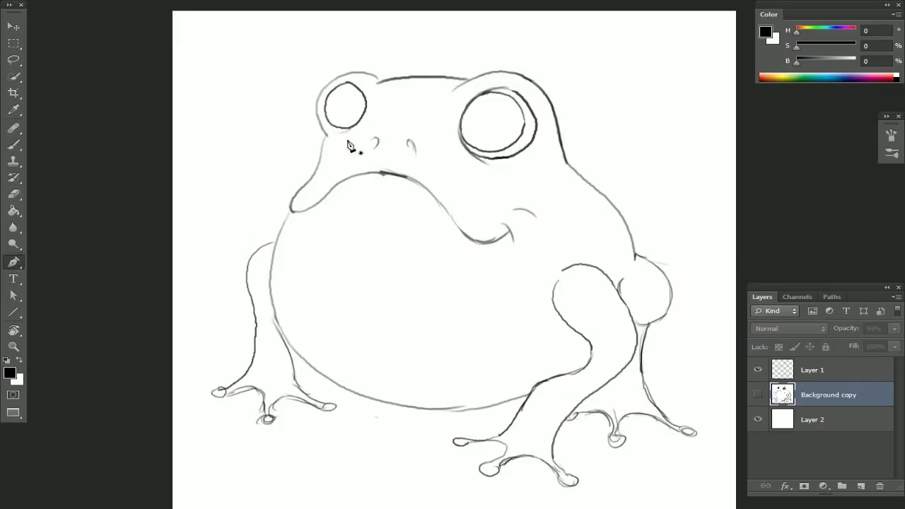
click(758, 369)
click(758, 395)
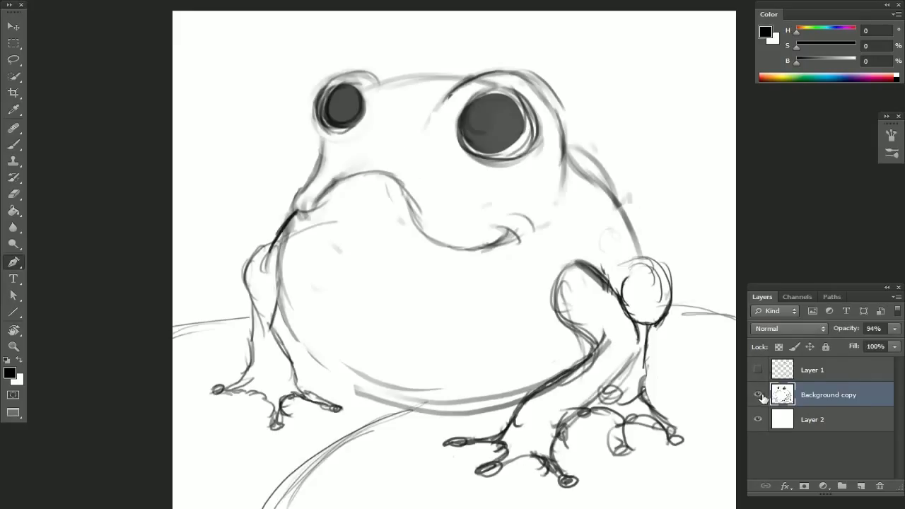
Step: Lasso an area around the smaller eye on the rough sketch and clear the selection
key(l)
mouse_move(321, 140)
mouse_down()
mouse_move(275, 235)
mouse_move(250, 257)
mouse_move(252, 357)
mouse_move(254, 339)
mouse_move(242, 373)
mouse_move(262, 397)
mouse_move(345, 328)
mouse_move(350, 104)
mouse_up()
key(ctrl+d)
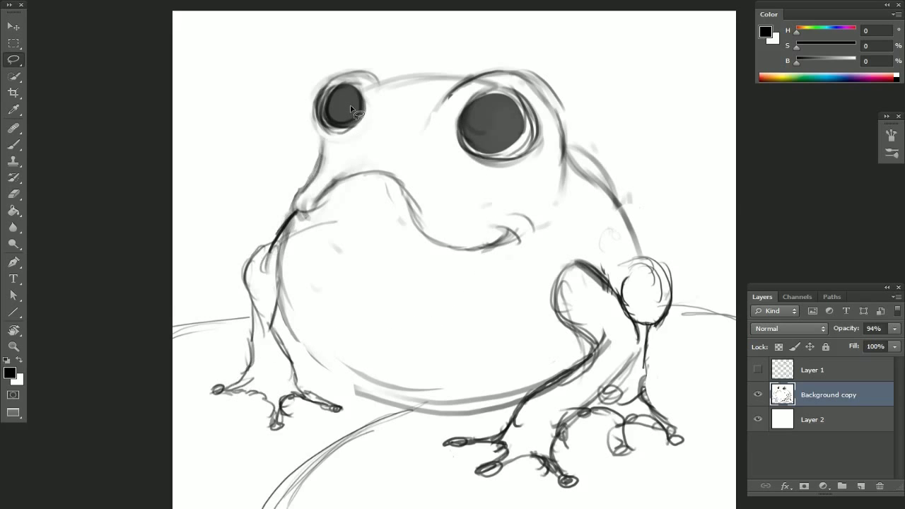
Step: Make Layer 1 active and visible and hide the Background copy layer
click(813, 371)
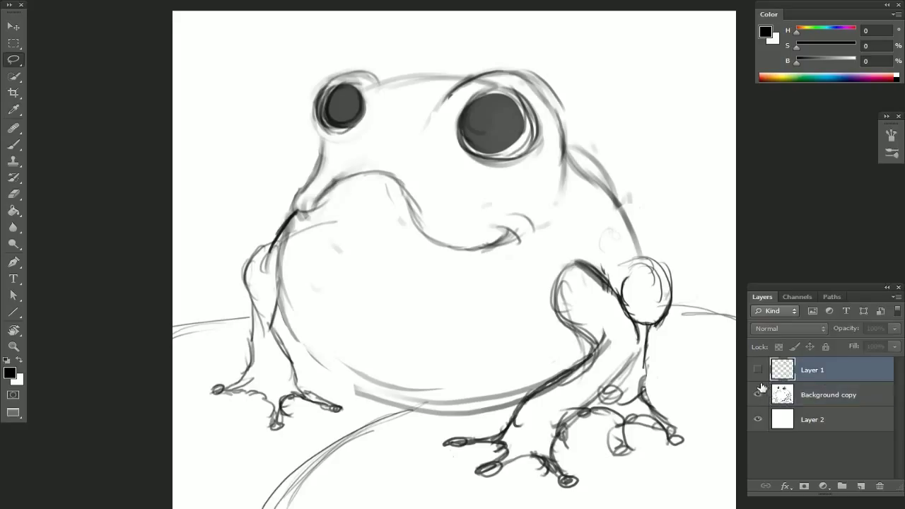
click(758, 369)
click(758, 395)
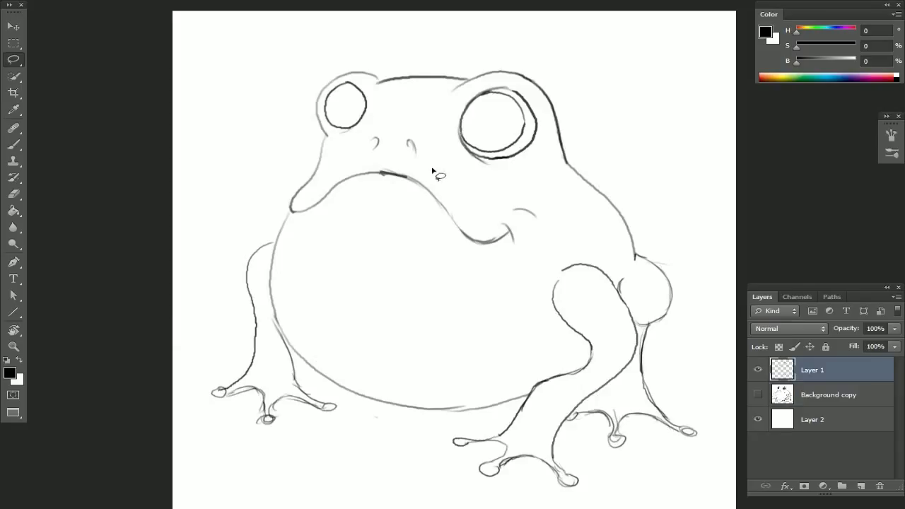
Step: Plot a straight Pen tool path between the upper and lower edges of the smaller eye and close it
key(p)
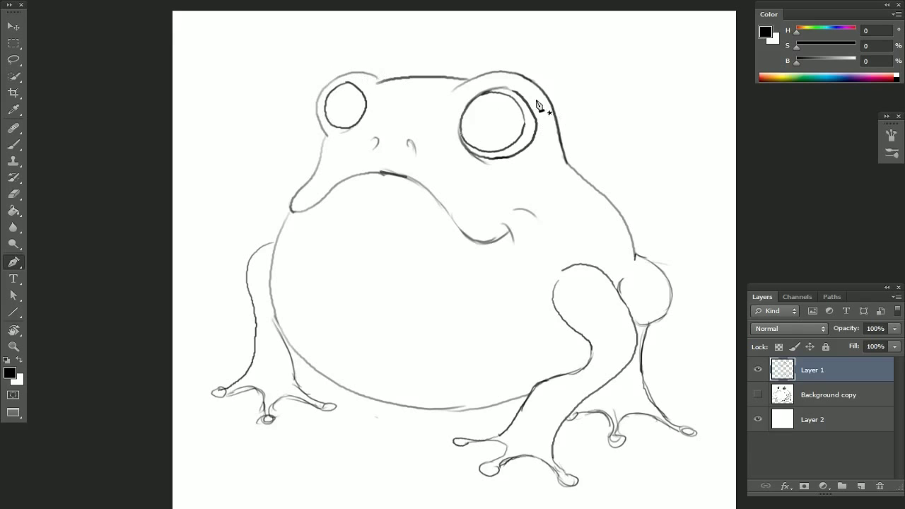
click(345, 84)
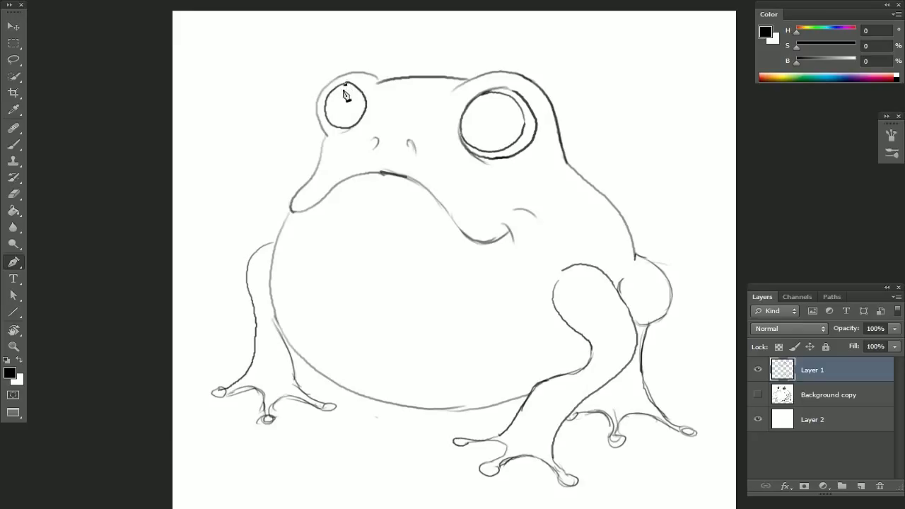
click(345, 130)
click(347, 84)
Step: Try to reshape the smaller eye's path by adjusting its anchors and curve handles, and discard the path
key(a)
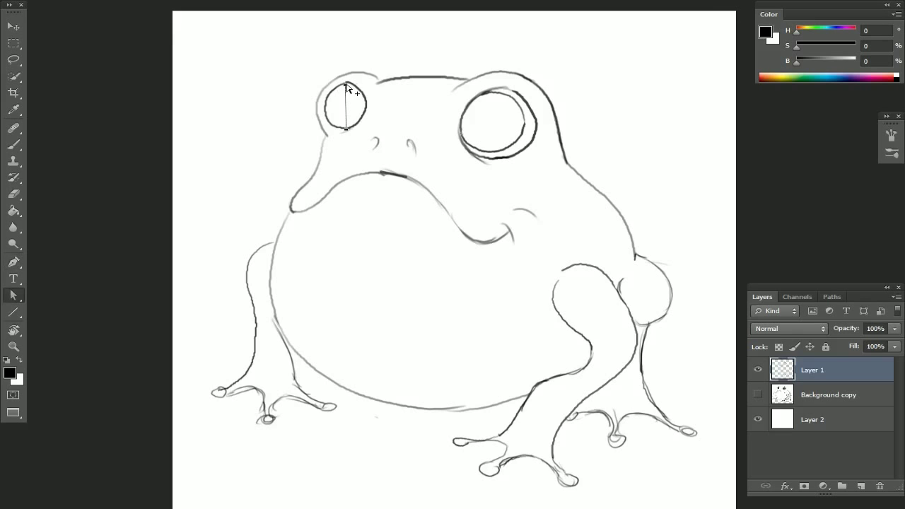
key(shift+a)
click(346, 88)
key(p)
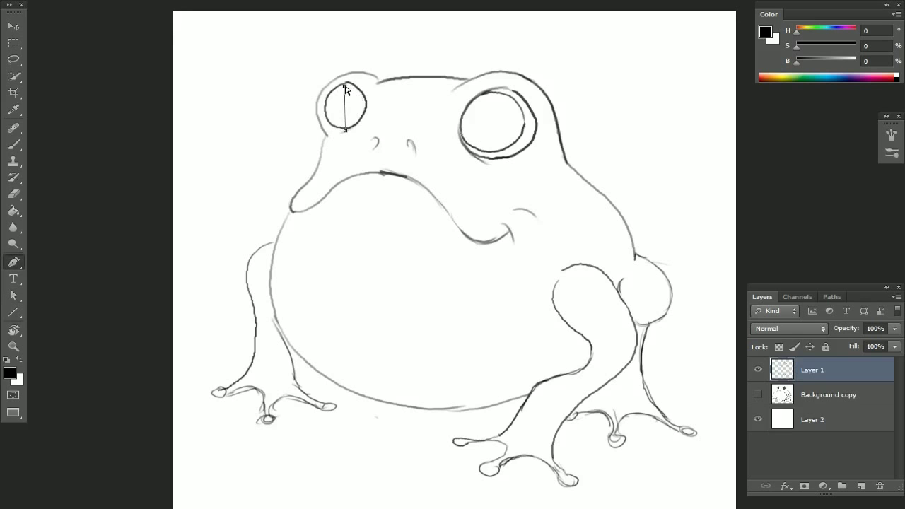
drag(345, 86, 382, 84)
drag(346, 131, 325, 133)
key(Escape)
Step: Plot Pen tool anchors from beneath the smaller eye down the cheek and mouth corner to the top of the far front leg
click(328, 136)
click(320, 162)
mouse_move(293, 197)
mouse_down()
mouse_move(306, 182)
mouse_move(290, 200)
mouse_up()
drag(275, 243, 279, 256)
key(ctrl)
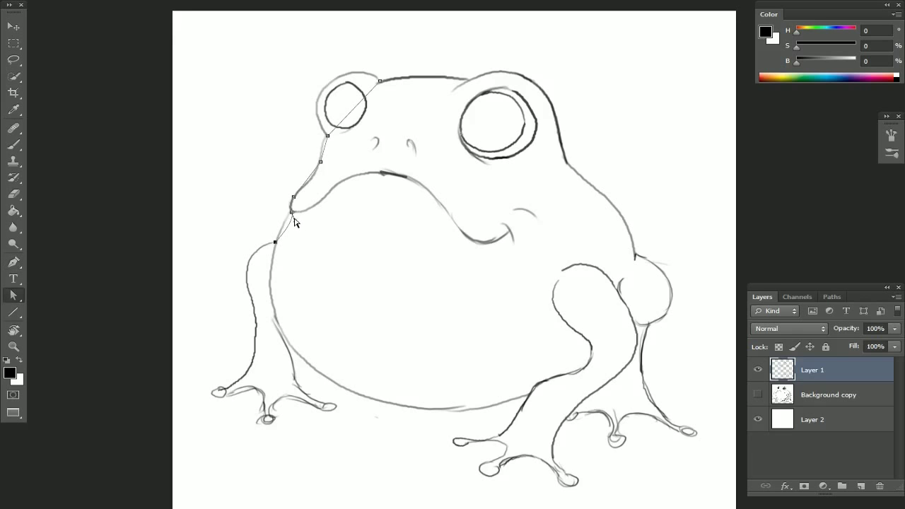
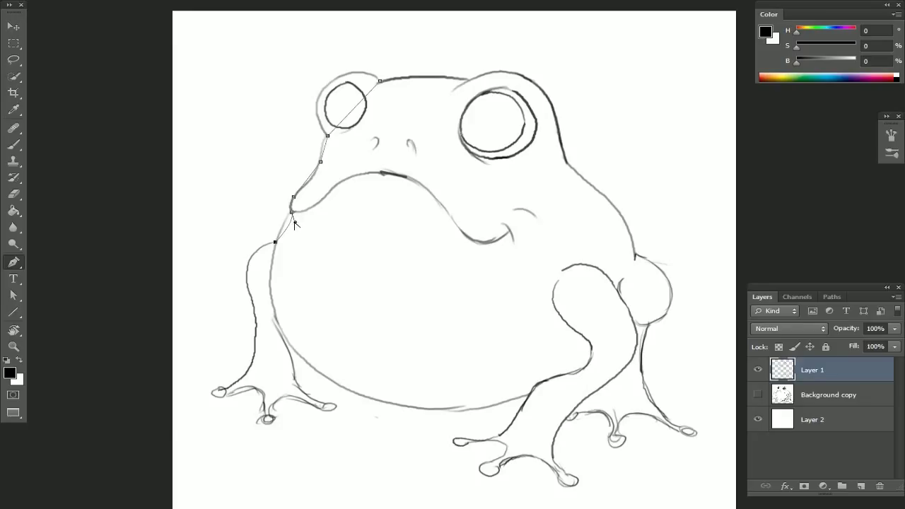
drag(294, 224, 290, 225)
Step: Continue the path with anchors down the far front leg's outer edge and around its foot's three toes
click(256, 321)
click(226, 388)
drag(209, 394, 187, 406)
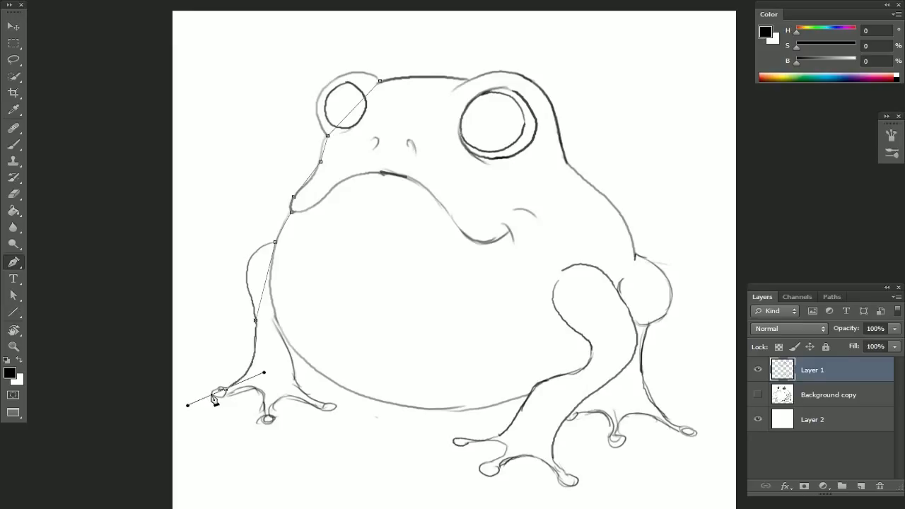
alt+click(212, 393)
click(226, 393)
click(264, 401)
click(269, 423)
drag(329, 408, 324, 403)
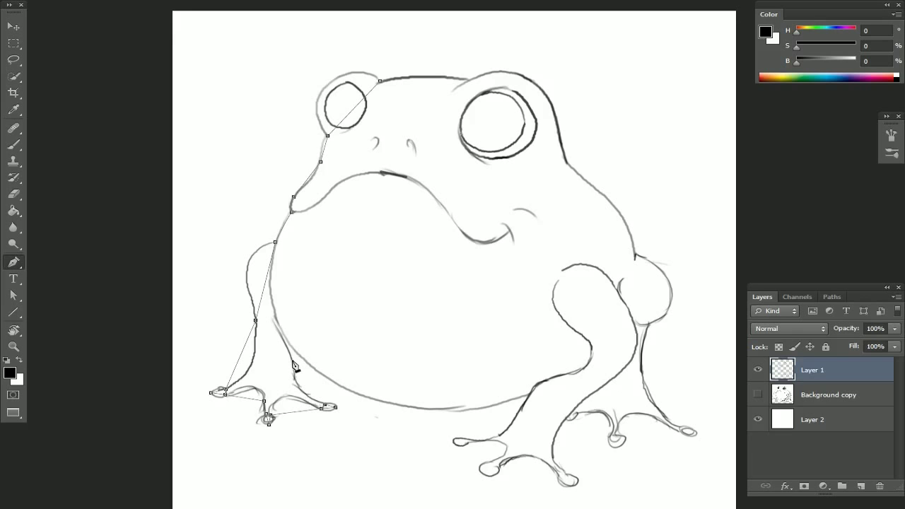
Step: Extend the path up the far front leg's inner edge and straight across the belly to the near front leg
click(292, 360)
click(283, 337)
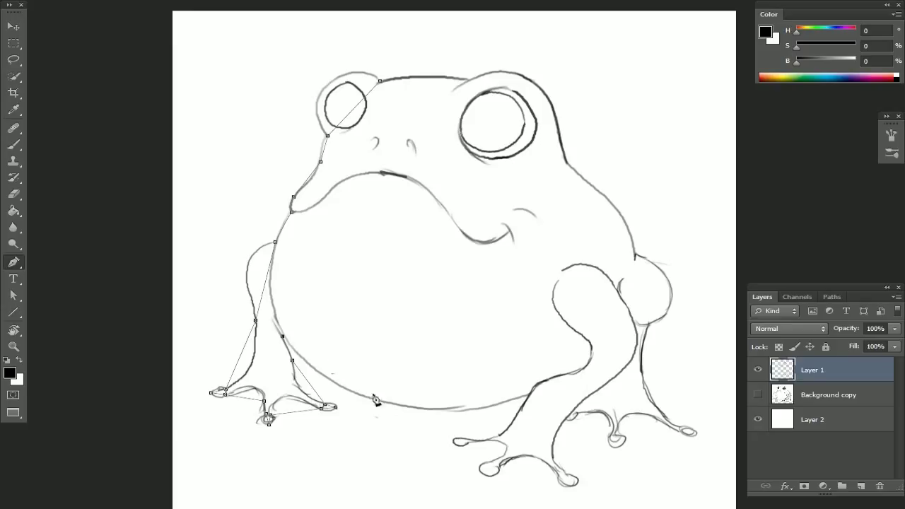
click(530, 395)
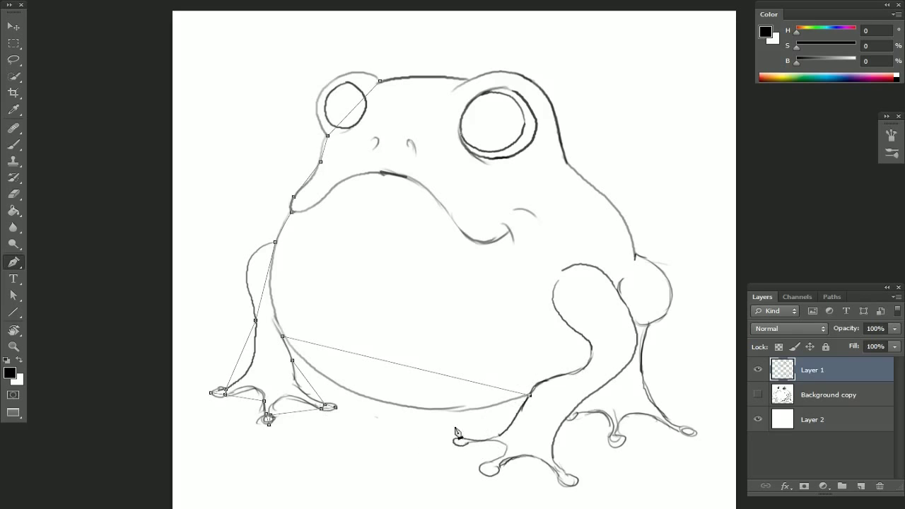
Step: Plot path anchors down the near front leg and around the three toes of its foot
click(508, 428)
drag(461, 442, 469, 446)
drag(492, 462, 501, 448)
click(559, 479)
drag(572, 488, 567, 475)
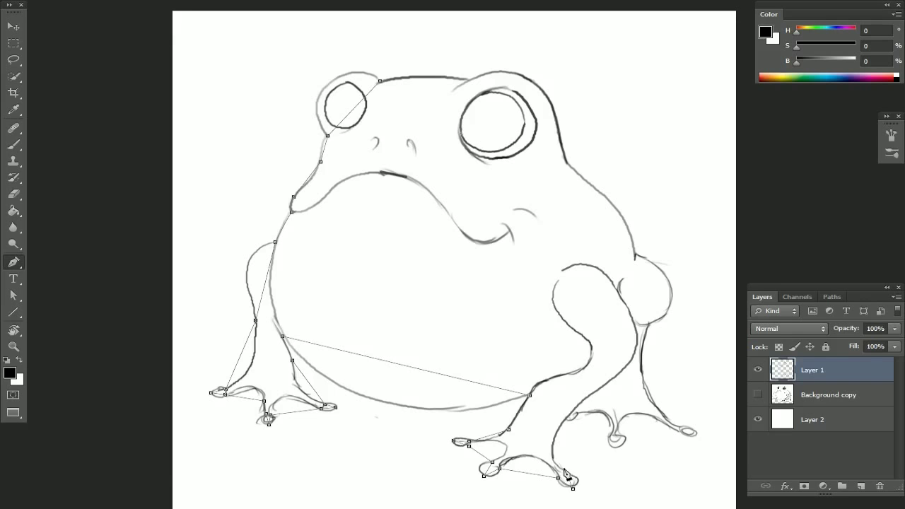
Step: Continue the path from the near front leg around the hind foot's toes and up to the bottom of the haunch
click(565, 420)
drag(614, 433, 615, 450)
drag(657, 419, 682, 432)
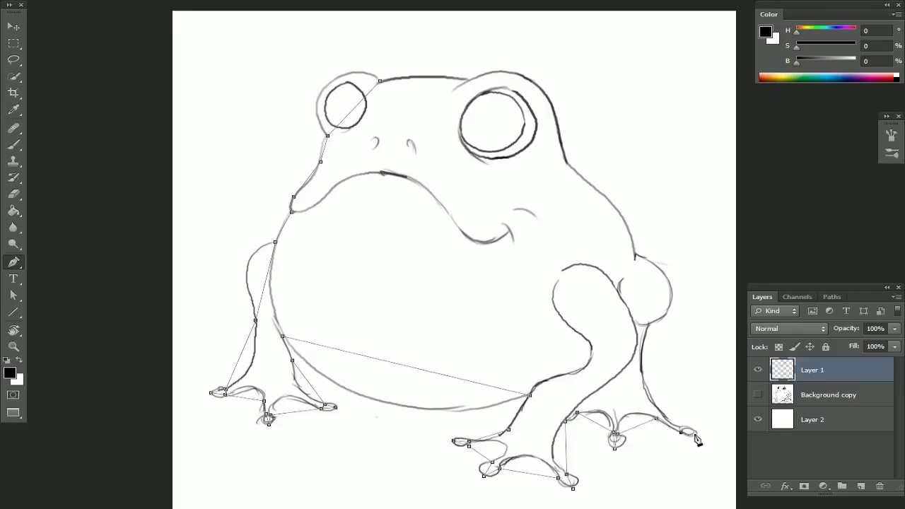
click(696, 436)
click(648, 326)
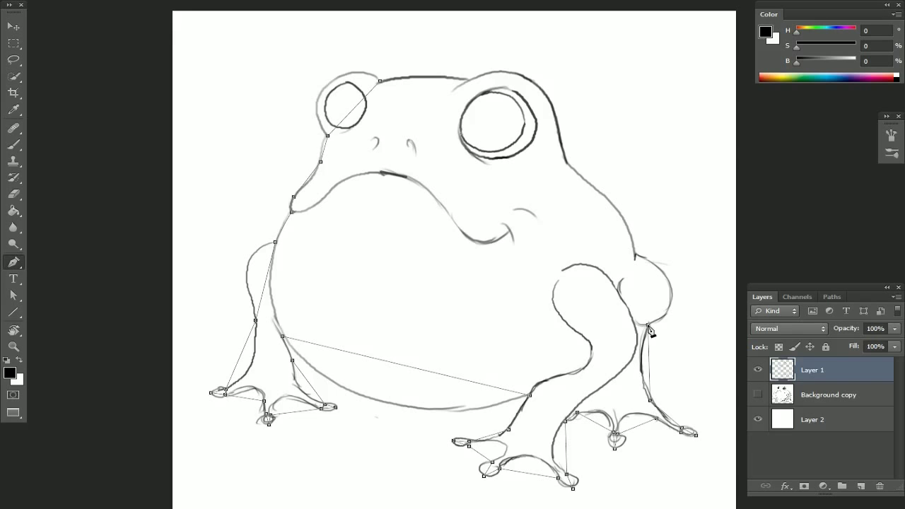
Step: Plot anchors up the back and across the larger eye and head, close the body outline, and add a new layer
click(636, 256)
click(592, 186)
click(566, 163)
click(470, 80)
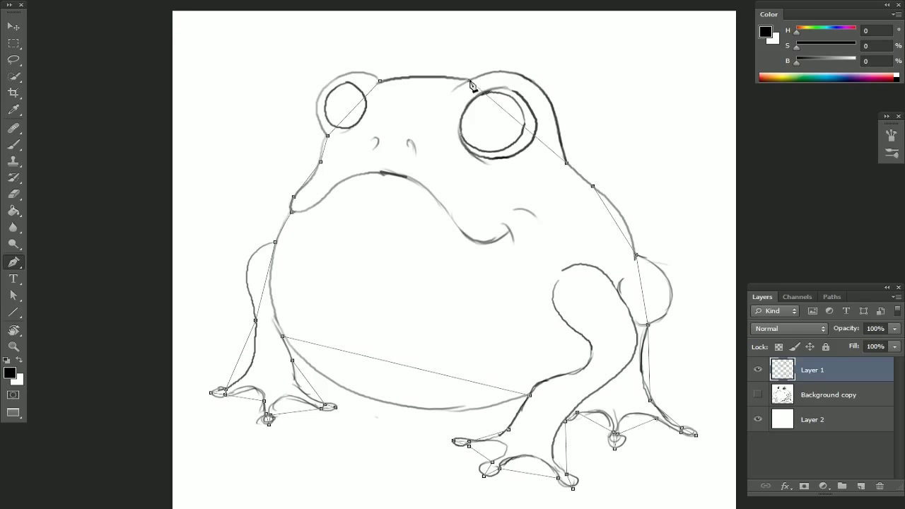
click(380, 82)
ctrl+click(380, 84)
click(861, 485)
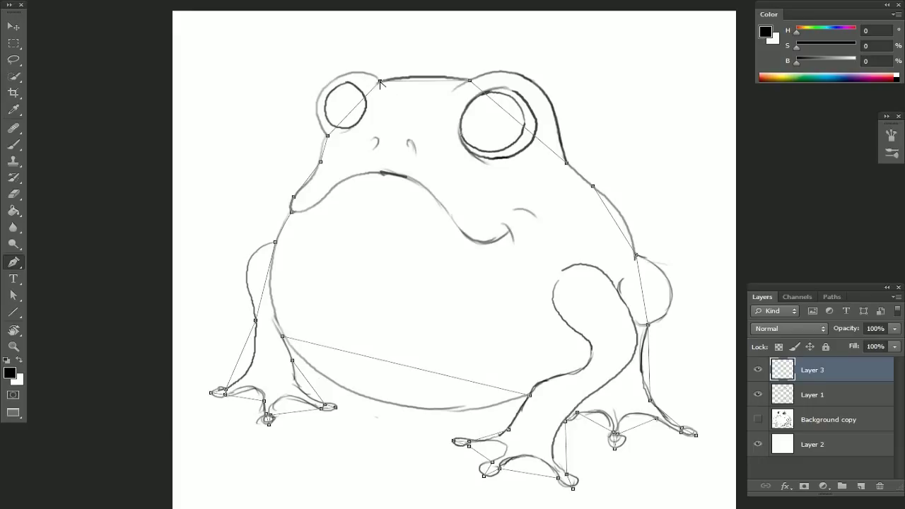
Step: Curve the path segment around the smaller eye's bulge by pulling out and adjusting handles on its two end anchors
drag(380, 82, 344, 91)
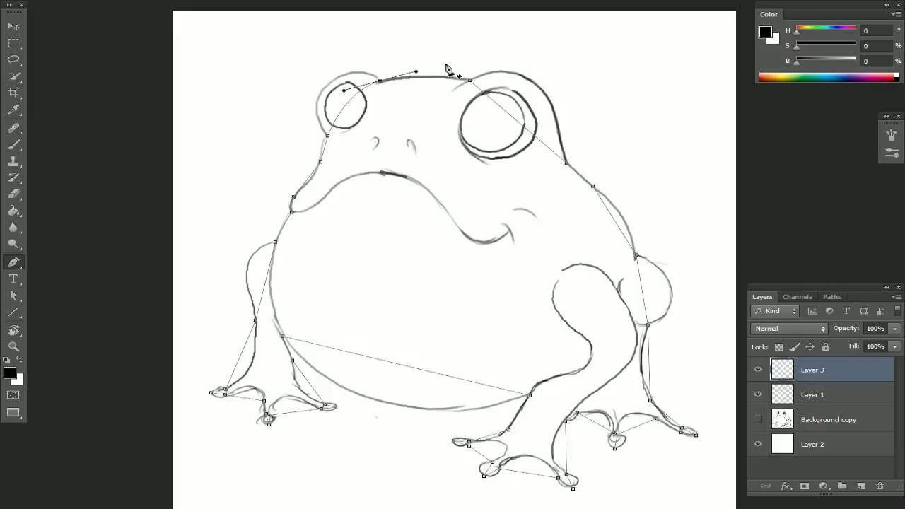
drag(344, 91, 314, 44)
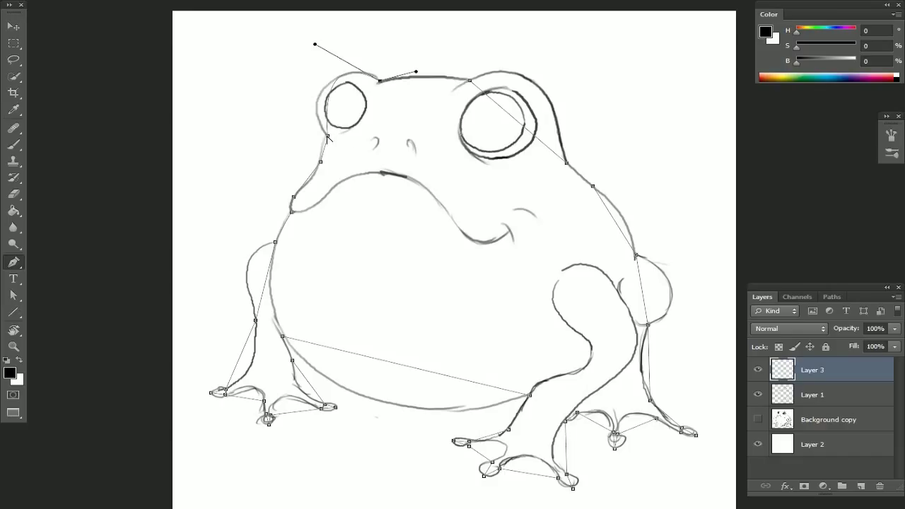
drag(327, 135, 347, 147)
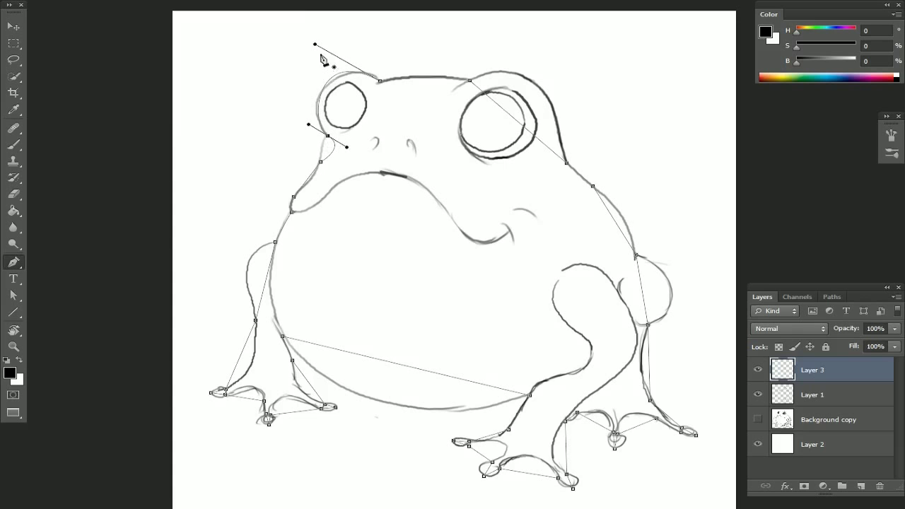
mouse_move(316, 45)
mouse_down()
mouse_move(311, 58)
mouse_move(317, 44)
mouse_move(333, 48)
mouse_up()
drag(309, 126, 294, 123)
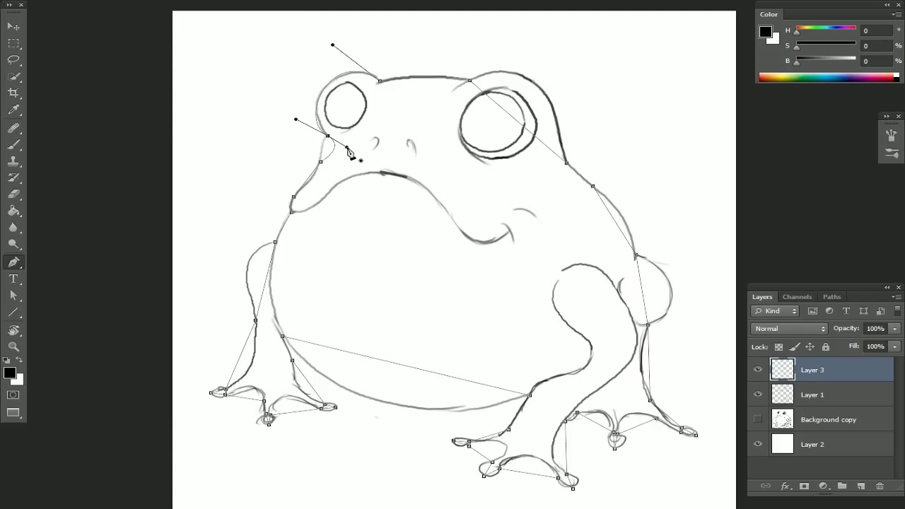
drag(346, 147, 328, 136)
Step: Curve the path along the cheek, the mouth corner and the far front leg's outer edge to follow the sketch
ctrl+click(320, 162)
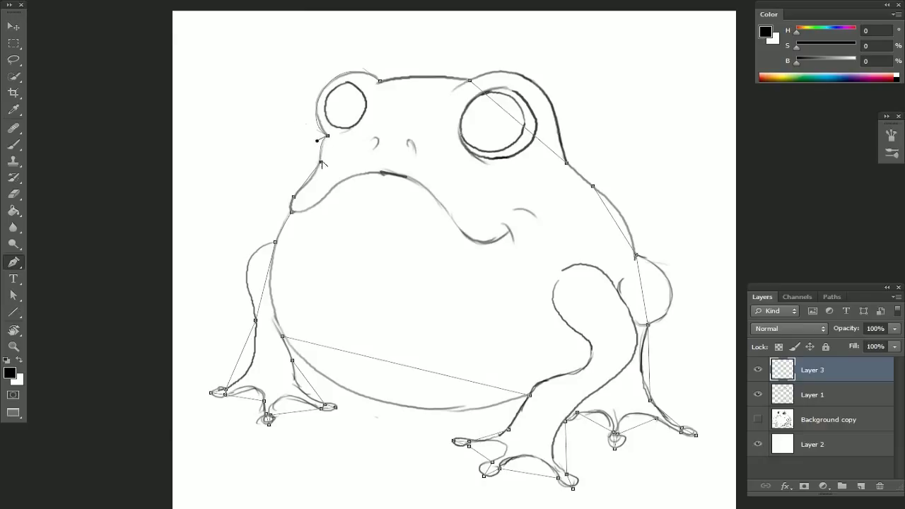
drag(324, 161, 319, 172)
ctrl+click(293, 199)
drag(297, 193, 312, 208)
ctrl+click(311, 208)
drag(275, 242, 223, 253)
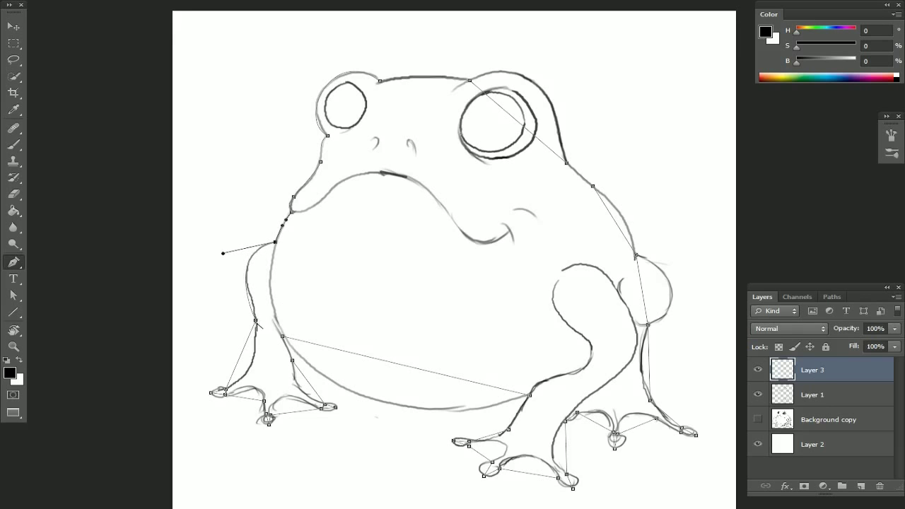
drag(256, 320, 261, 372)
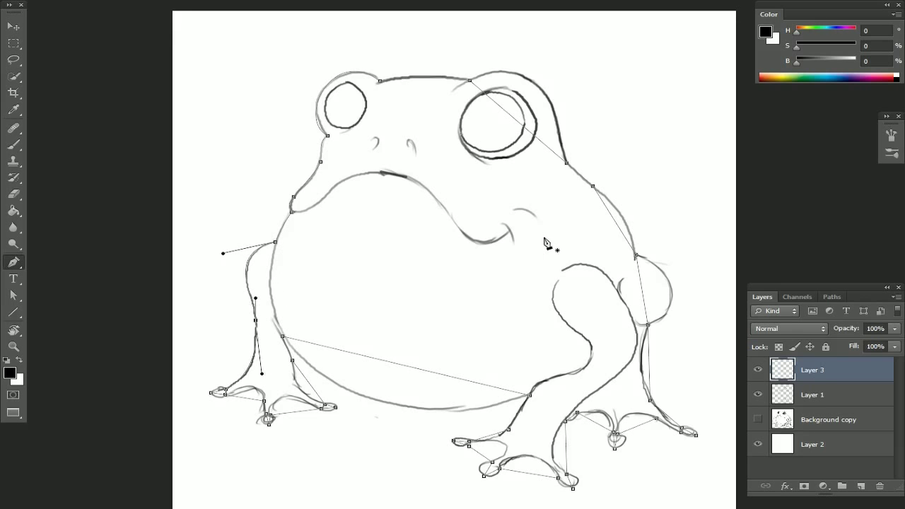
Step: Try pulling out and splitting curve handles on the upper back's anchor, and reset it to a corner point
ctrl+click(593, 187)
drag(593, 187, 660, 94)
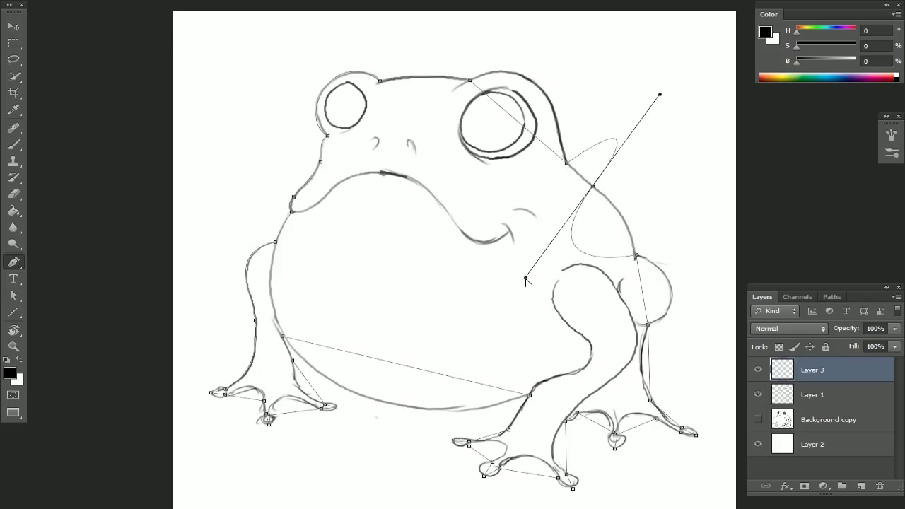
mouse_move(527, 279)
mouse_down()
mouse_move(519, 297)
mouse_move(542, 256)
mouse_move(521, 287)
mouse_move(537, 273)
mouse_move(527, 280)
mouse_move(550, 296)
mouse_move(503, 255)
mouse_move(554, 324)
mouse_move(521, 283)
mouse_up()
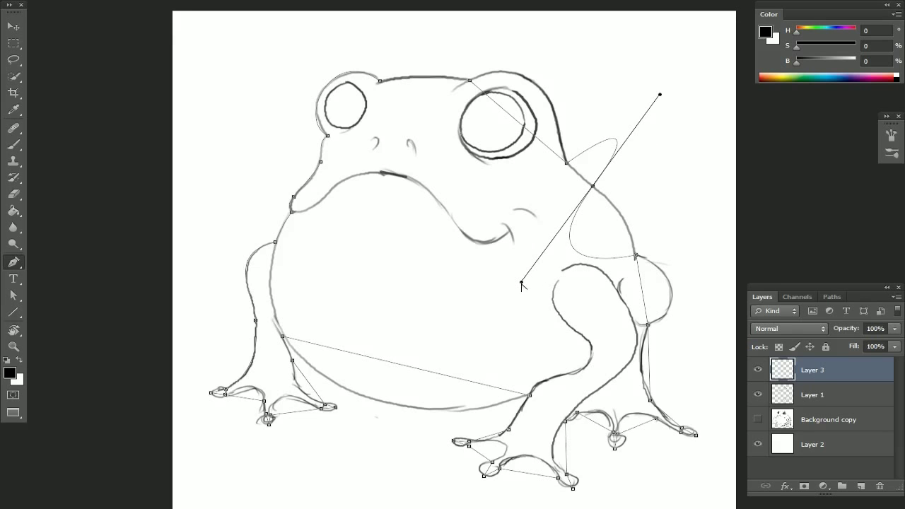
drag(521, 283, 465, 210)
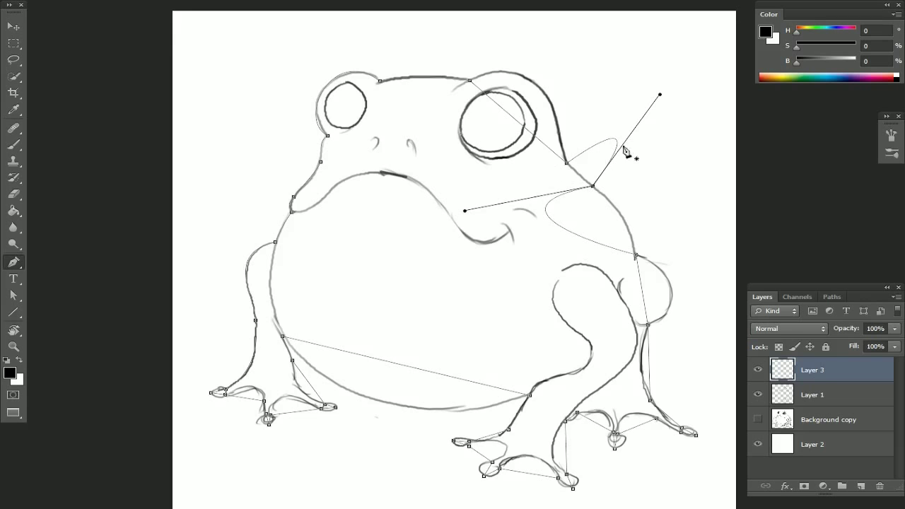
alt+click(592, 186)
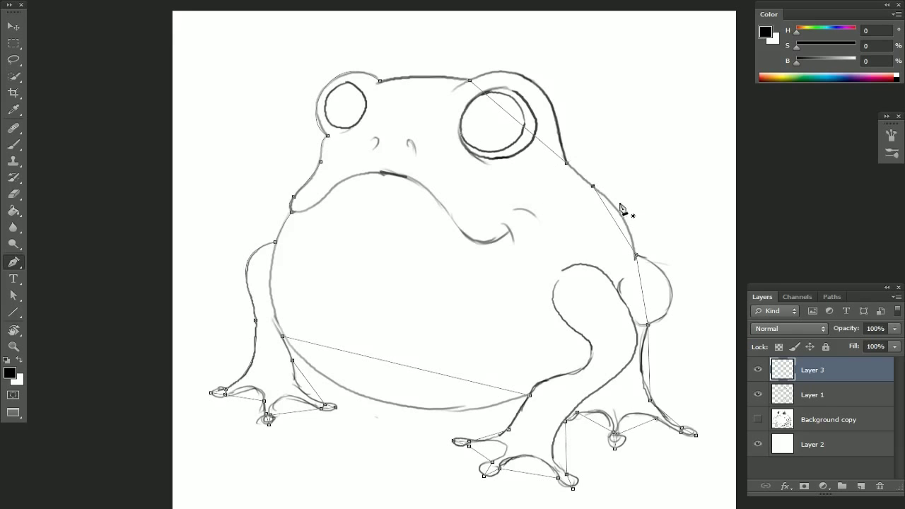
drag(593, 186, 531, 293)
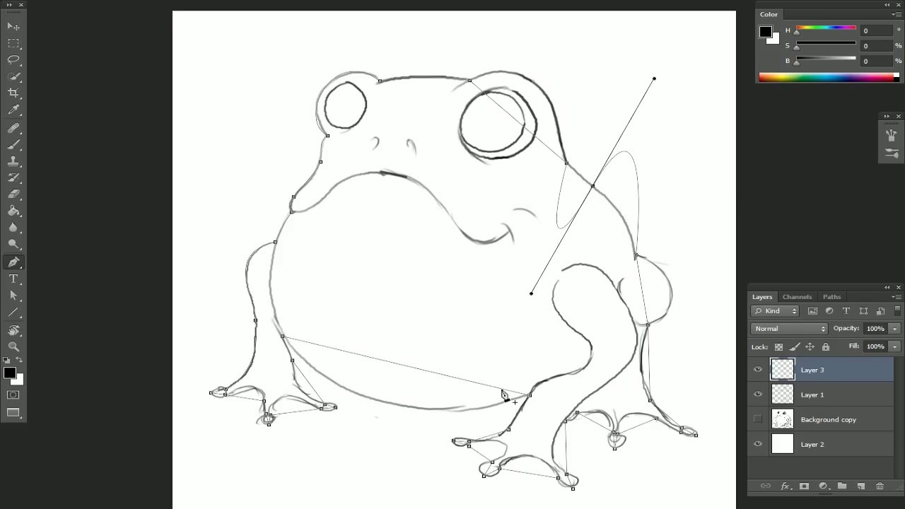
alt+click(593, 187)
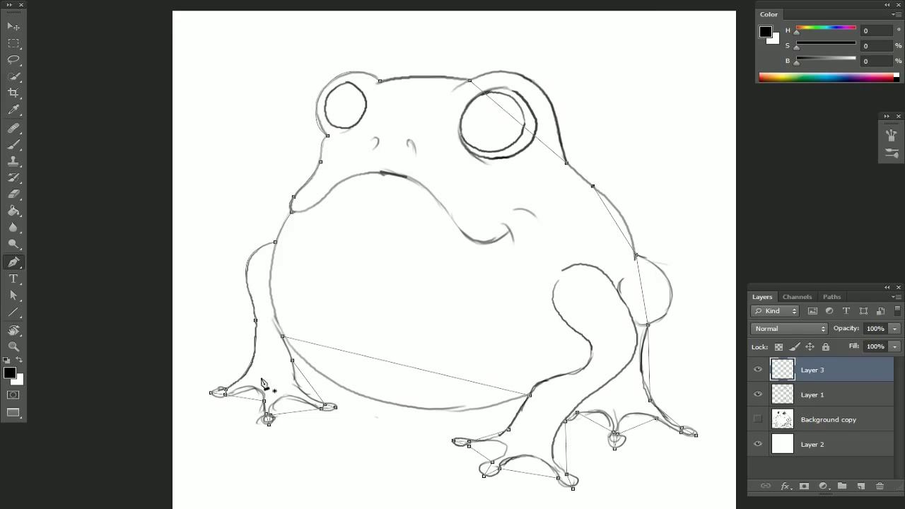
Step: Round the path around the outer toe of the far front foot by adjusting its anchors and curve handles
scroll(219, 413, up, 1)
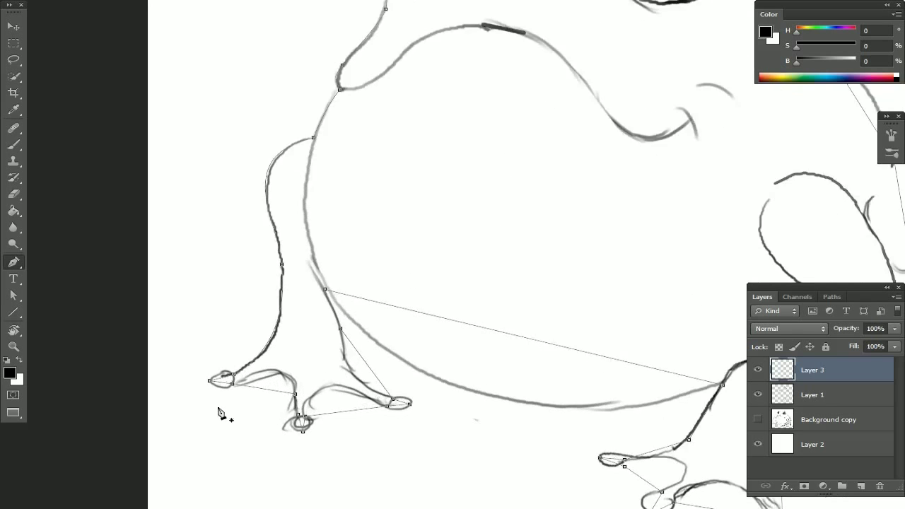
scroll(218, 413, up, 1)
drag(251, 273, 266, 172)
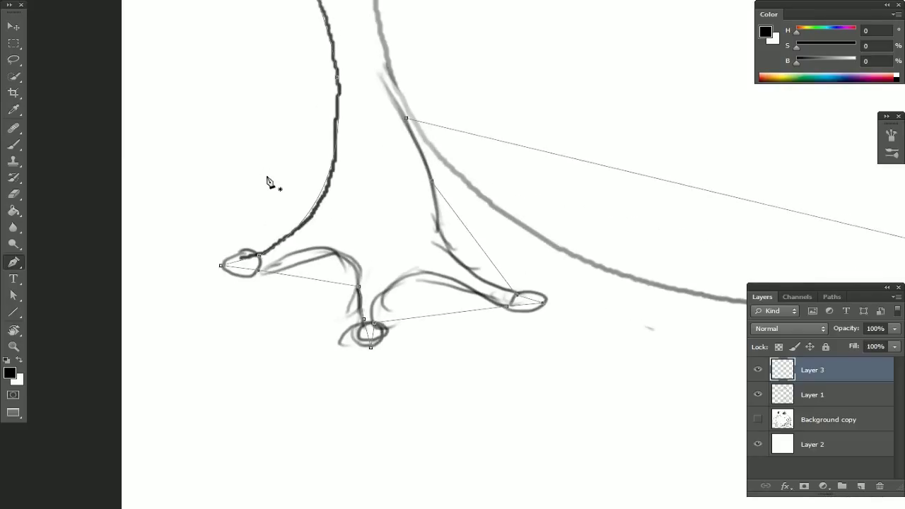
drag(222, 265, 224, 289)
click(260, 257)
drag(260, 260, 224, 251)
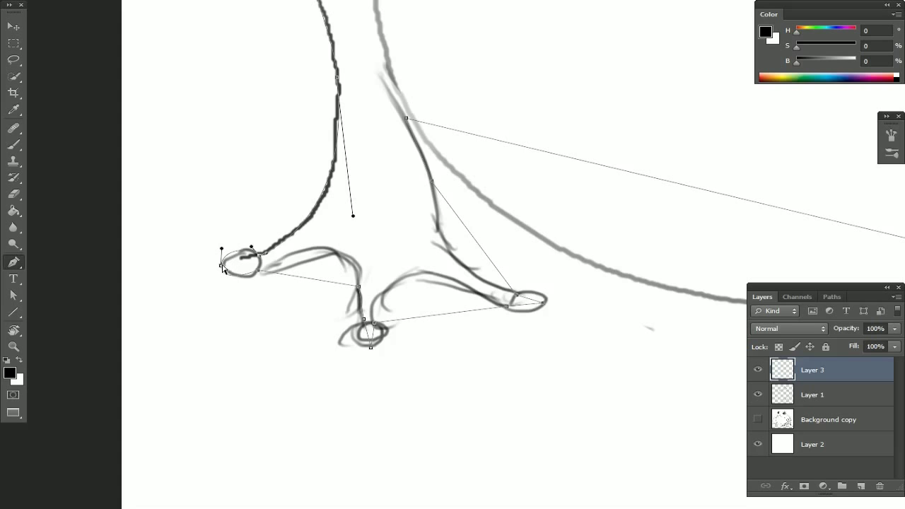
drag(221, 267, 222, 268)
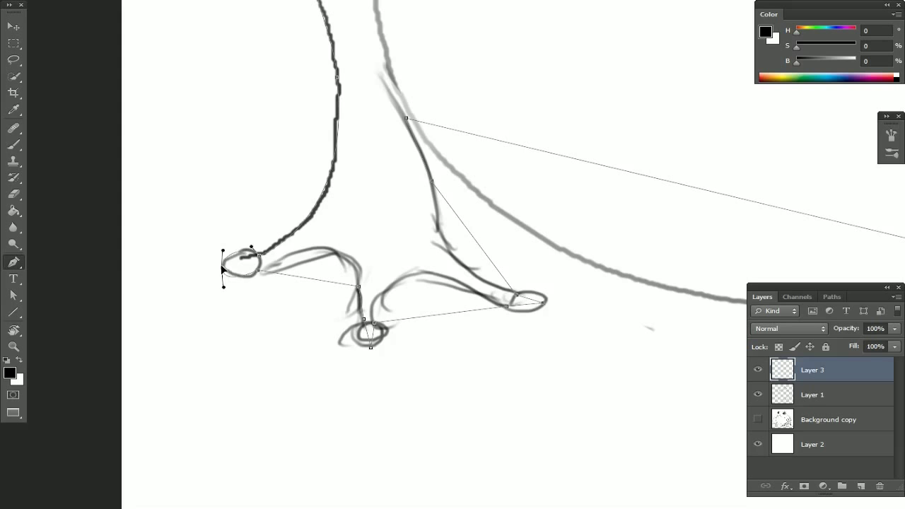
drag(204, 236, 222, 269)
drag(224, 269, 265, 265)
Step: Curve the path between the far front foot's outer and middle toes and shape the middle toe's anchors
drag(359, 218, 360, 213)
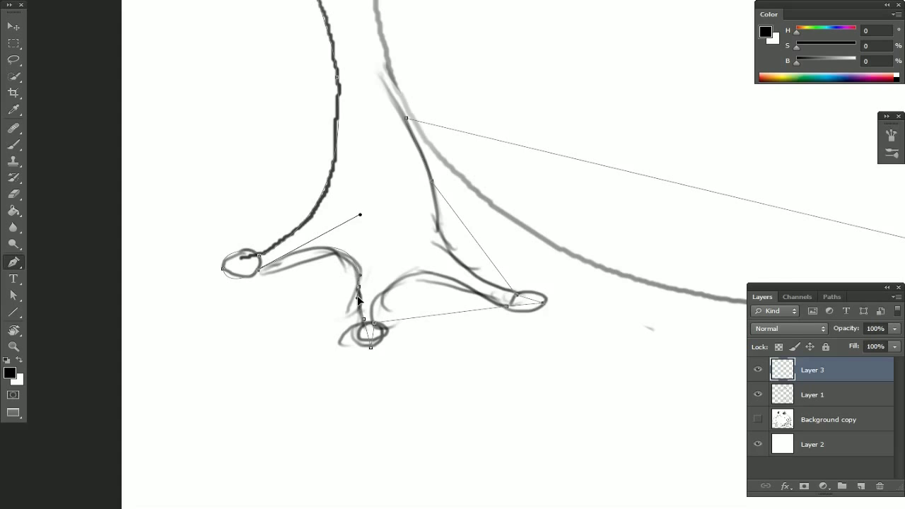
ctrl+click(363, 324)
ctrl+click(370, 346)
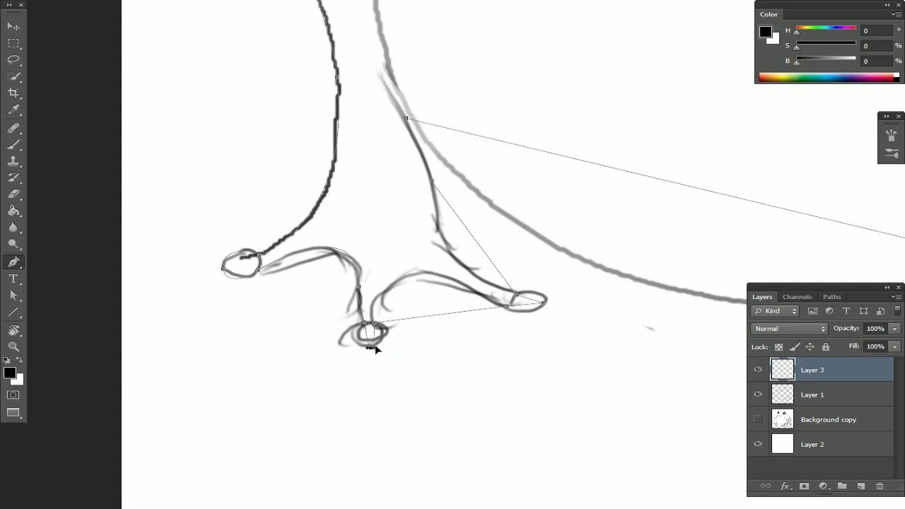
drag(392, 350, 395, 347)
Step: Bend the path segment between the far front foot's middle and inner toes to match the sketched arch
drag(506, 307, 528, 324)
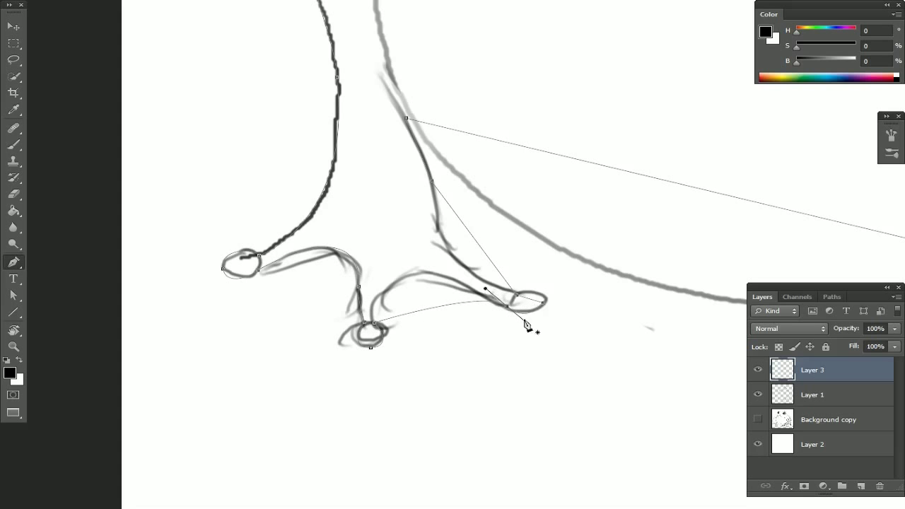
drag(491, 291, 370, 227)
mouse_move(375, 325)
mouse_down()
mouse_move(388, 318)
mouse_move(360, 299)
mouse_move(364, 321)
mouse_up()
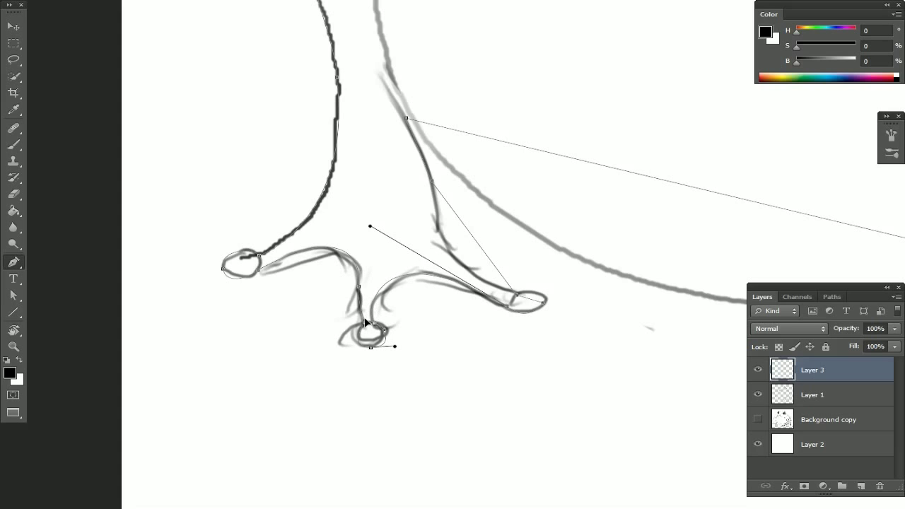
drag(374, 226, 384, 225)
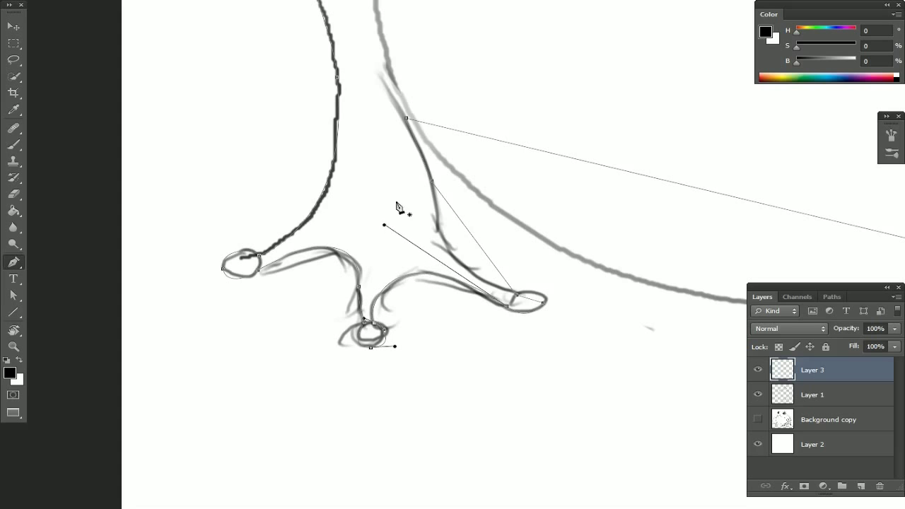
Step: Round the path around the far front foot's inner toe and curve the leg's inner edge above it
alt+click(513, 309)
drag(509, 312, 519, 318)
key(ctrl+z)
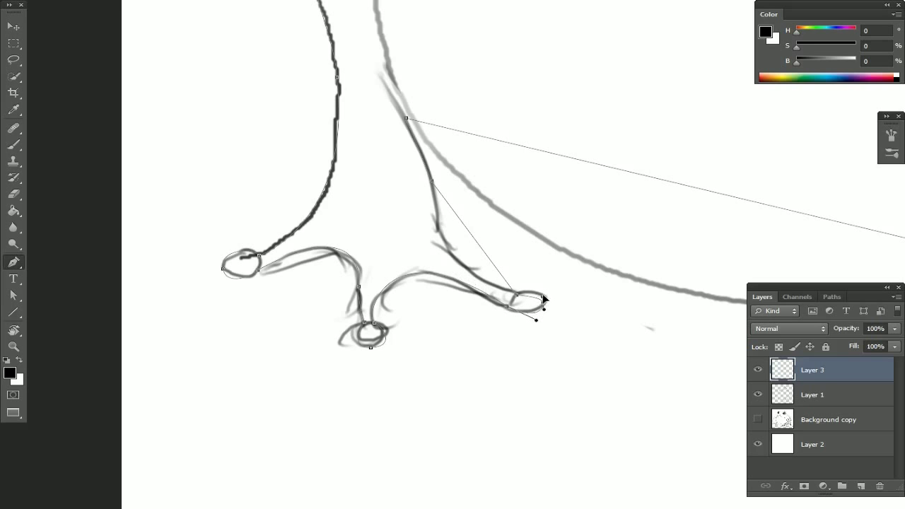
drag(543, 306, 548, 301)
drag(433, 182, 431, 271)
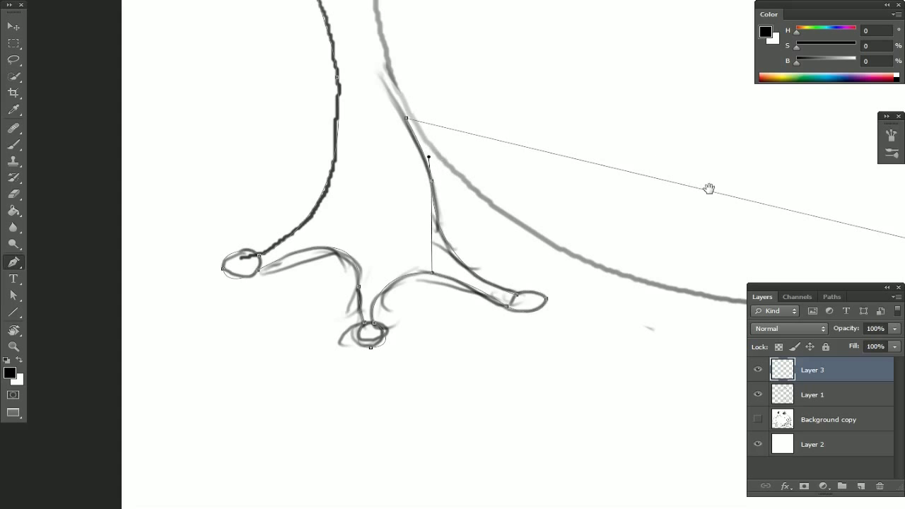
Step: Curve the path segment between the two front legs to follow the sketched belly line
mouse_move(724, 200)
mouse_down()
mouse_move(614, 162)
mouse_move(374, 123)
mouse_move(481, 144)
mouse_move(546, 206)
mouse_move(515, 168)
mouse_move(532, 158)
mouse_move(531, 176)
mouse_move(556, 194)
mouse_move(499, 214)
mouse_move(714, 250)
mouse_move(770, 244)
mouse_move(793, 226)
mouse_up()
mouse_move(679, 314)
mouse_down()
mouse_move(323, 333)
mouse_move(309, 398)
mouse_move(354, 401)
mouse_up()
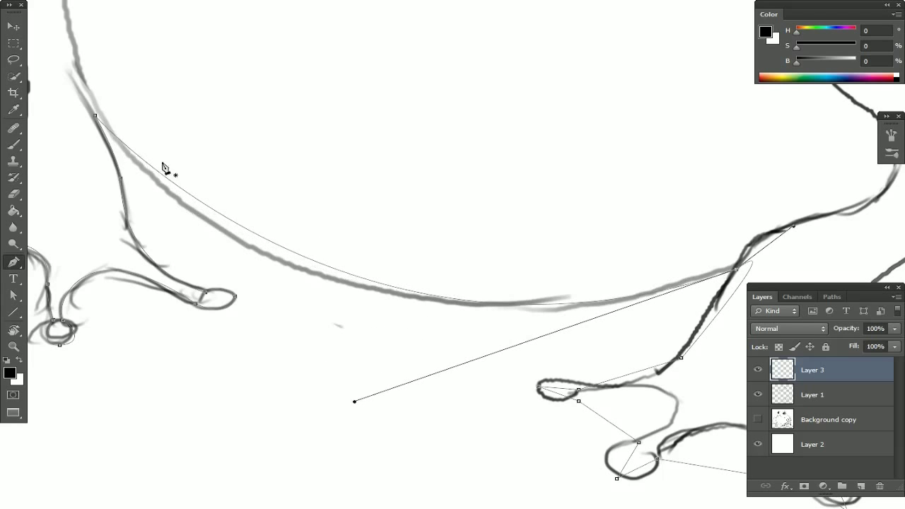
mouse_move(96, 116)
mouse_down()
mouse_move(87, 96)
mouse_move(99, 95)
mouse_move(85, 123)
mouse_up()
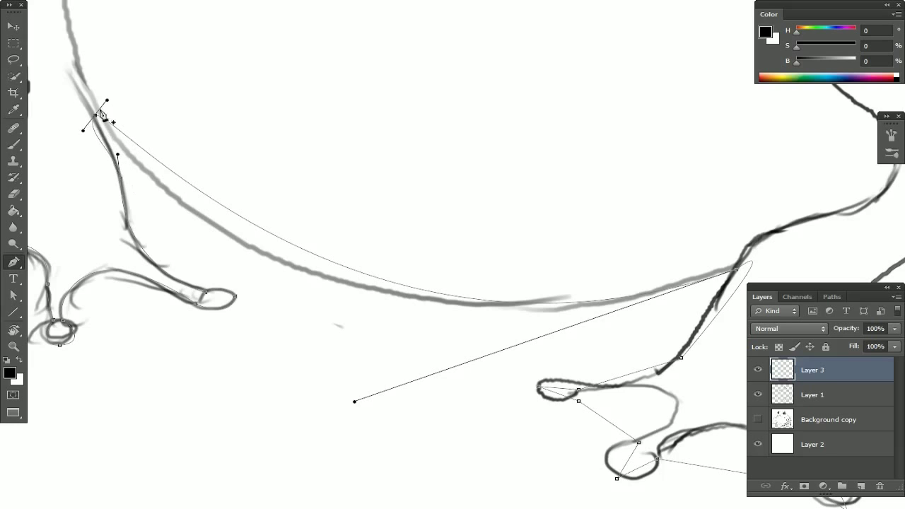
drag(107, 101, 79, 75)
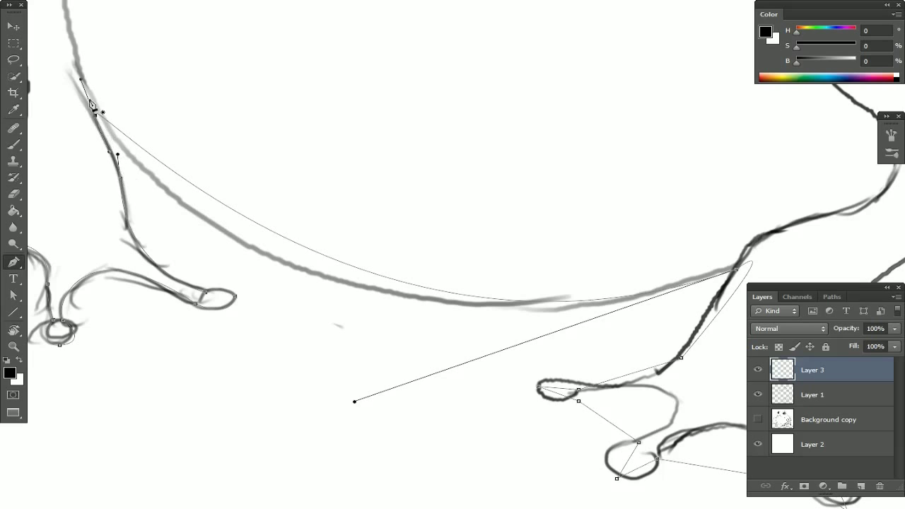
mouse_move(81, 79)
mouse_down()
mouse_move(177, 146)
mouse_move(255, 251)
mouse_move(247, 289)
mouse_move(235, 269)
mouse_move(259, 234)
mouse_move(481, 410)
mouse_move(733, 478)
mouse_move(834, 447)
mouse_move(655, 362)
mouse_move(204, 244)
mouse_move(176, 202)
mouse_move(163, 202)
mouse_up()
drag(355, 402, 376, 386)
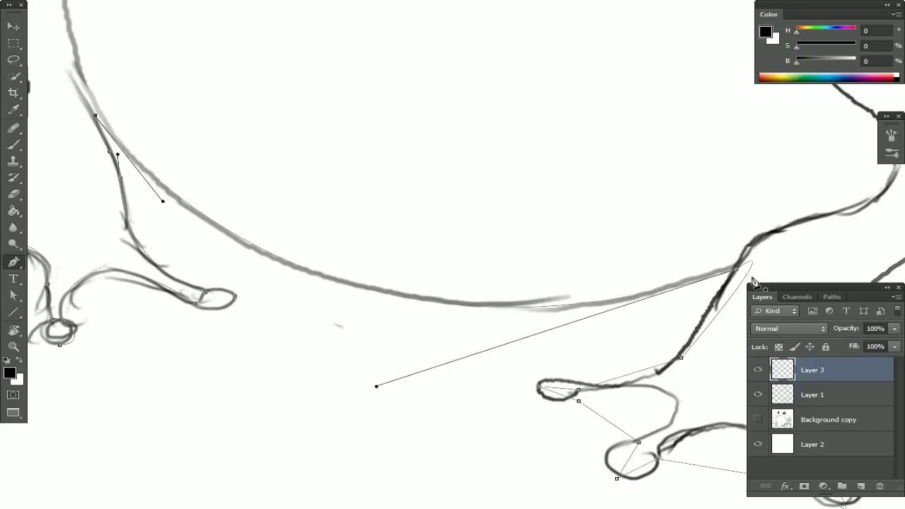
Step: Bend the path down the near front leg's outer edge from the belly to the ankle, adjusting its anchors and curve handles
drag(736, 269, 865, 216)
drag(606, 321, 385, 384)
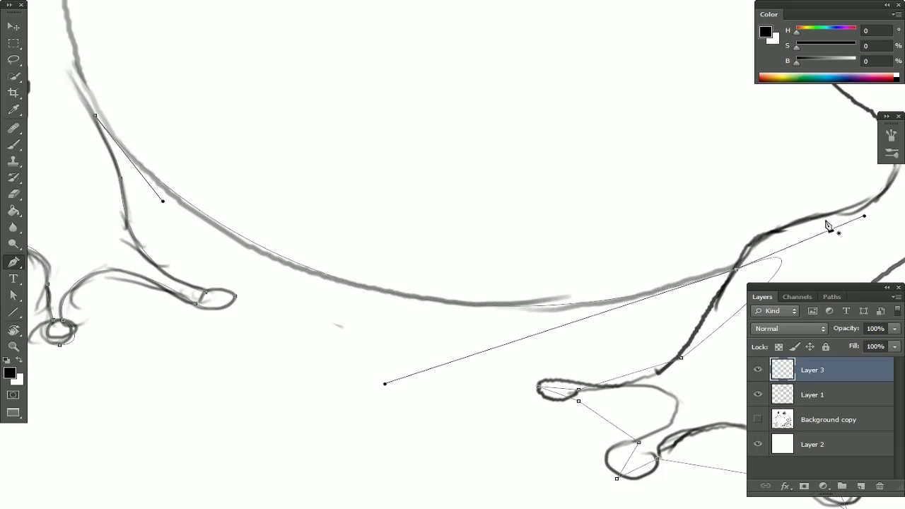
drag(864, 215, 705, 306)
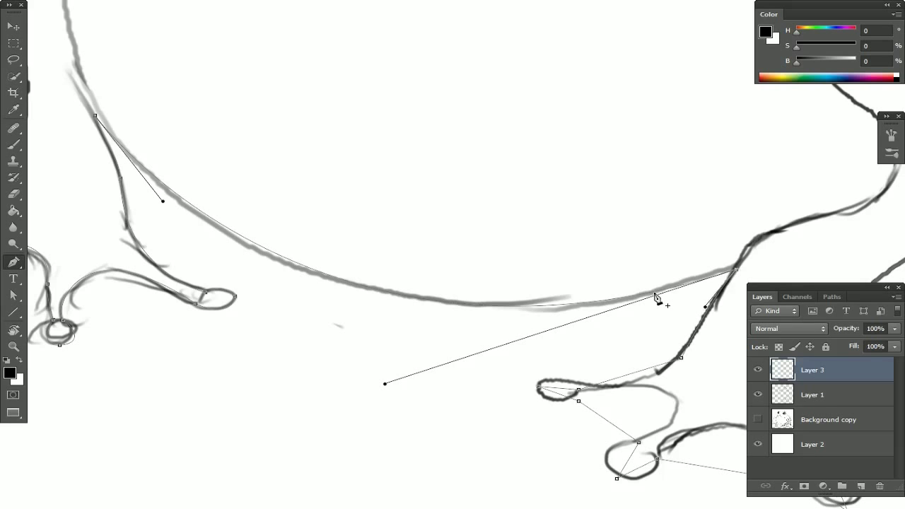
drag(713, 202, 638, 125)
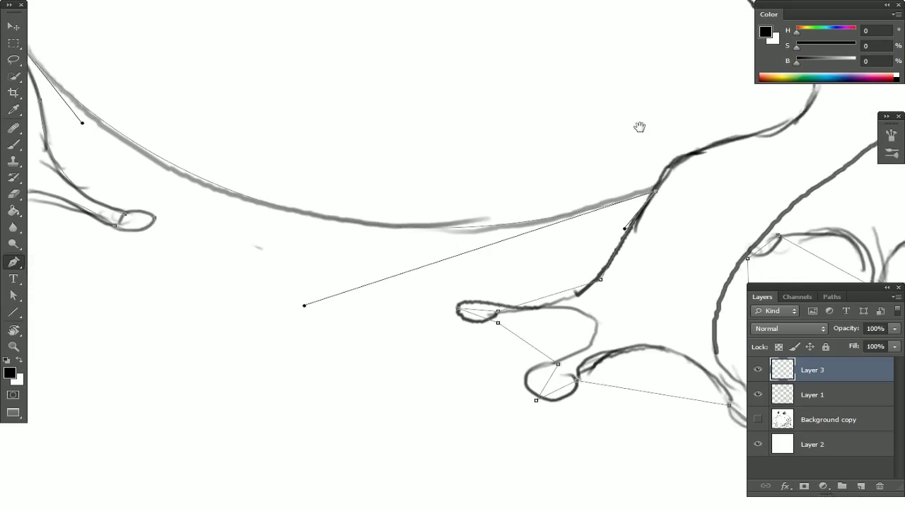
ctrl+click(594, 253)
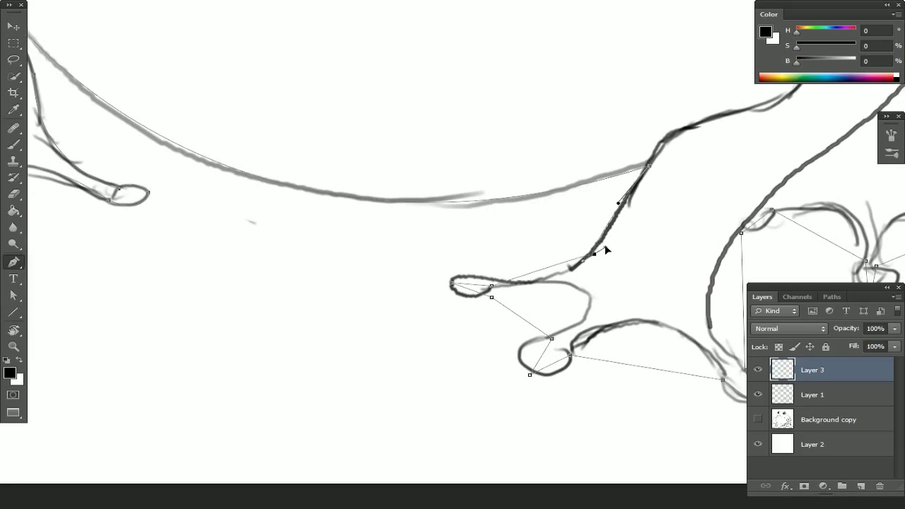
drag(583, 256, 582, 266)
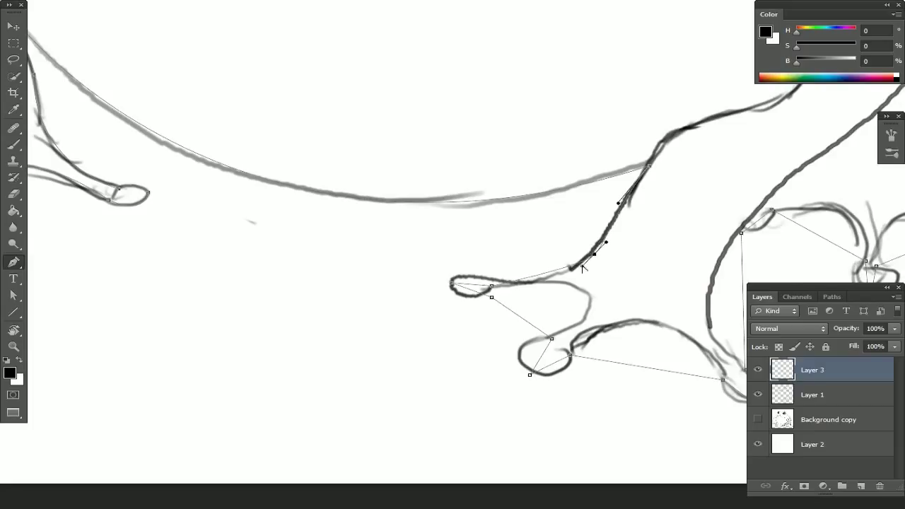
click(594, 253)
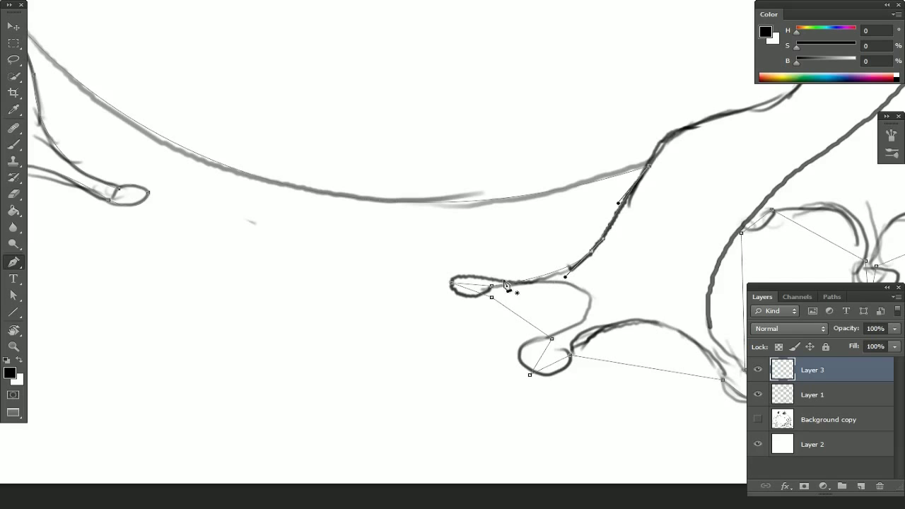
Step: Round the path around the near front foot's first toe and curve it over to and around the middle toe
mouse_move(493, 289)
mouse_down()
mouse_move(493, 280)
mouse_move(447, 300)
mouse_move(492, 292)
mouse_up()
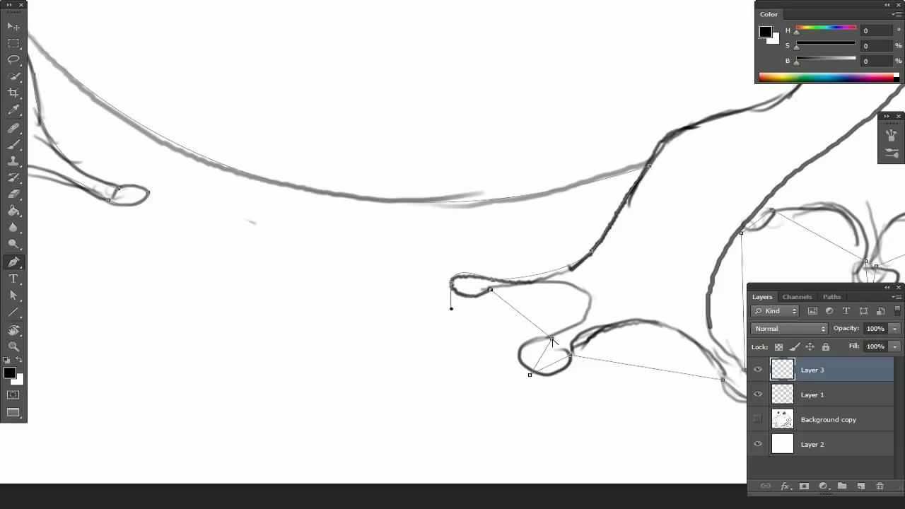
ctrl+click(492, 290)
drag(498, 290, 648, 257)
drag(552, 339, 526, 340)
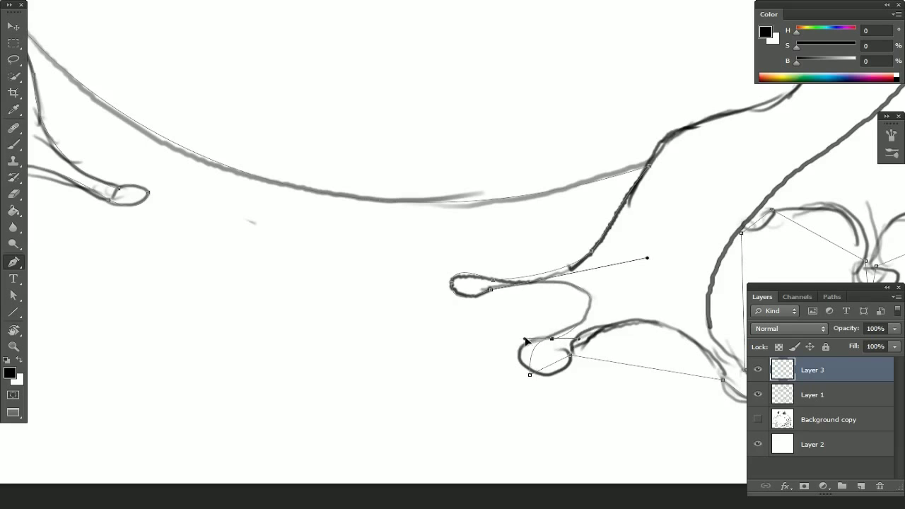
drag(530, 375, 594, 280)
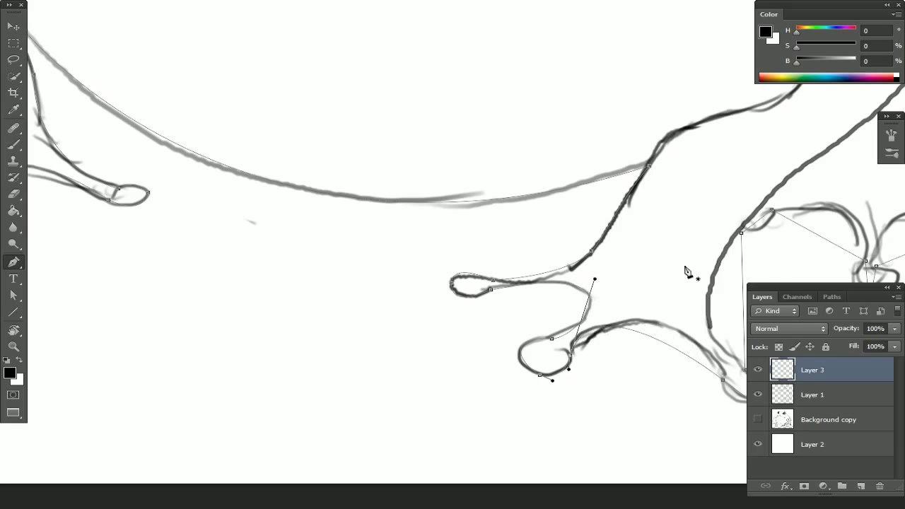
Step: Bend the path segment between the near front foot's middle and last toes to match the sketched arch
drag(711, 278, 552, 215)
ctrl+click(561, 330)
drag(560, 331, 577, 280)
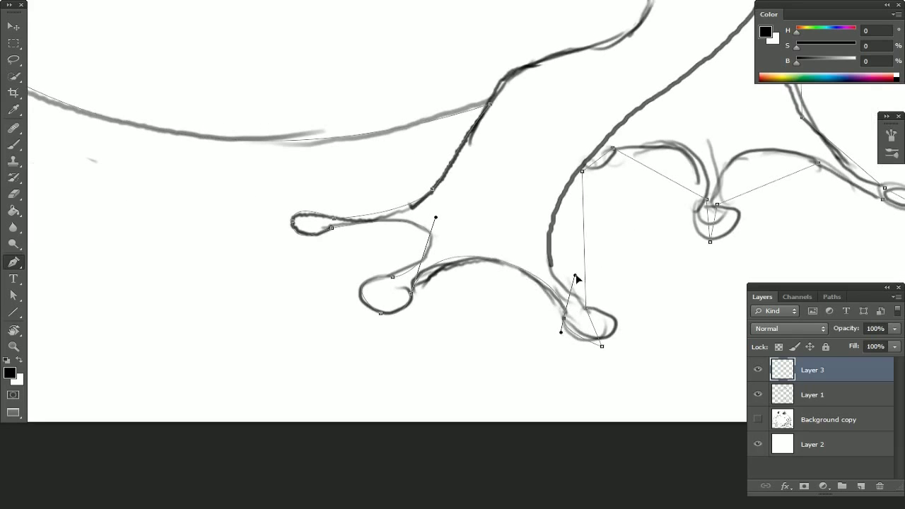
drag(437, 218, 446, 220)
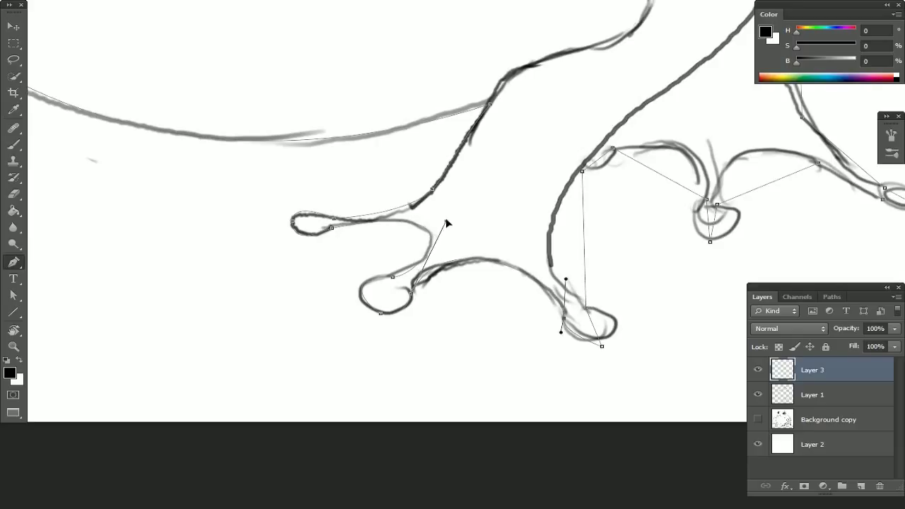
Step: Round the path around the near front foot's last toe and curve the leg edge from it up to the hind foot
drag(575, 338, 562, 339)
click(603, 346)
drag(614, 335, 623, 314)
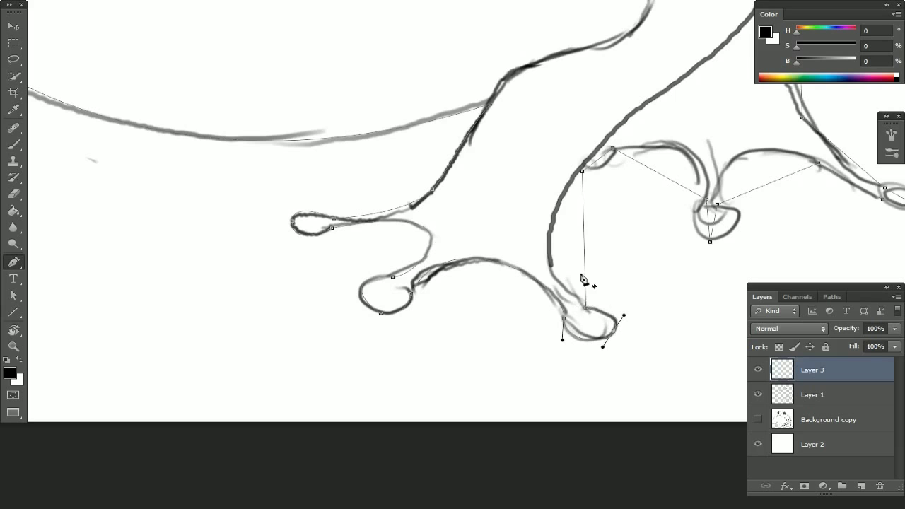
drag(582, 171, 503, 261)
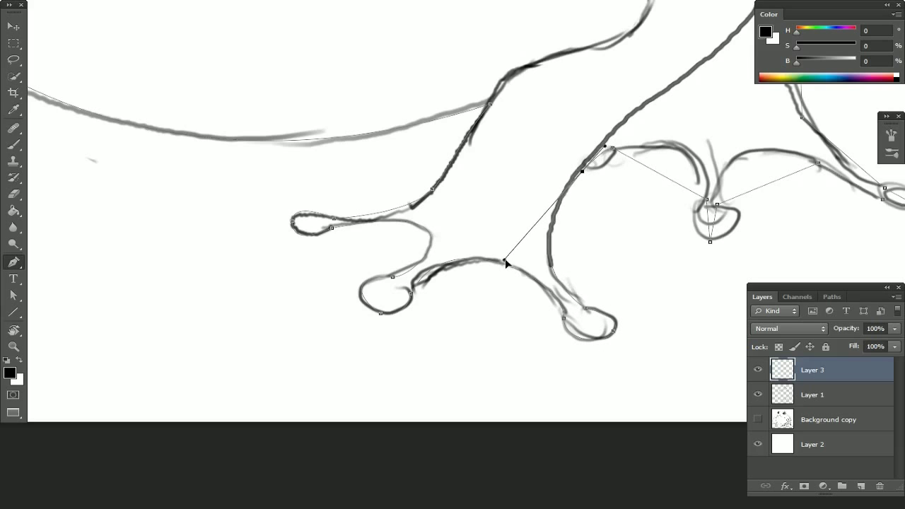
drag(581, 174, 608, 179)
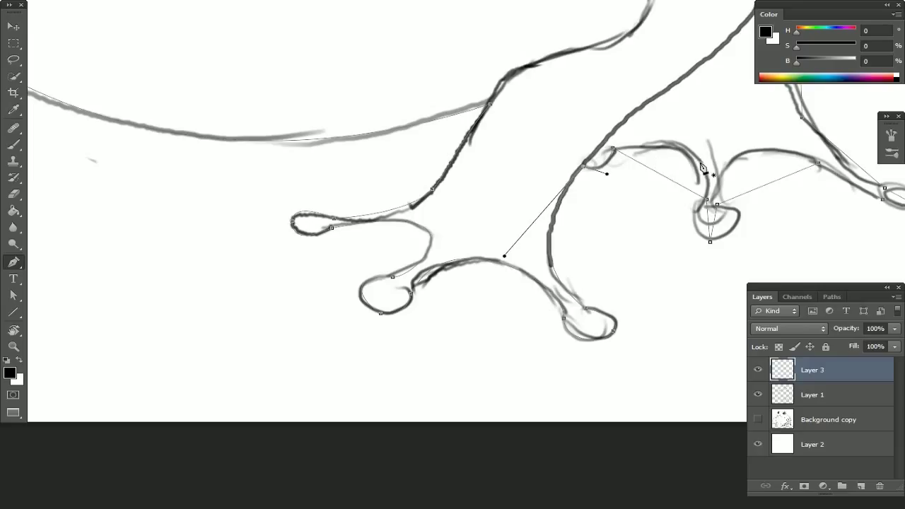
Step: Arch the path between the hind foot's first and middle toes and round it around the middle toe
drag(713, 141, 501, 239)
drag(481, 278, 494, 203)
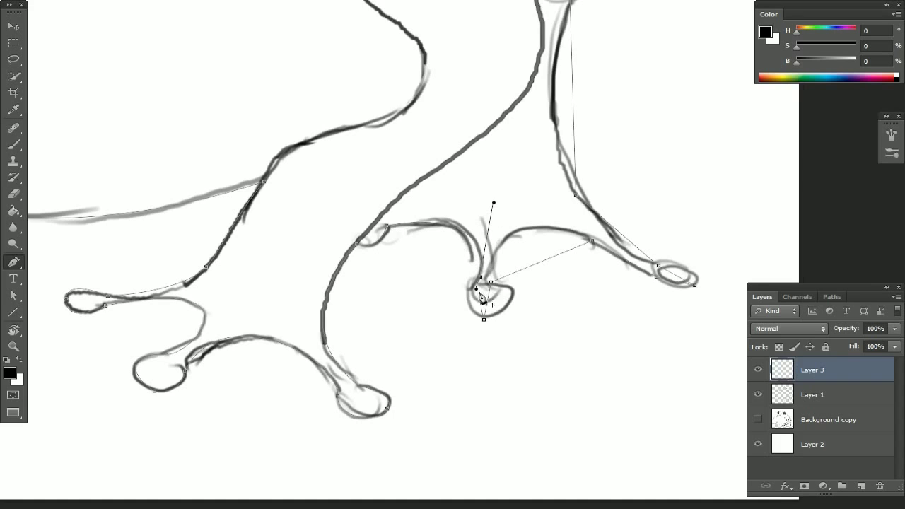
drag(483, 319, 518, 321)
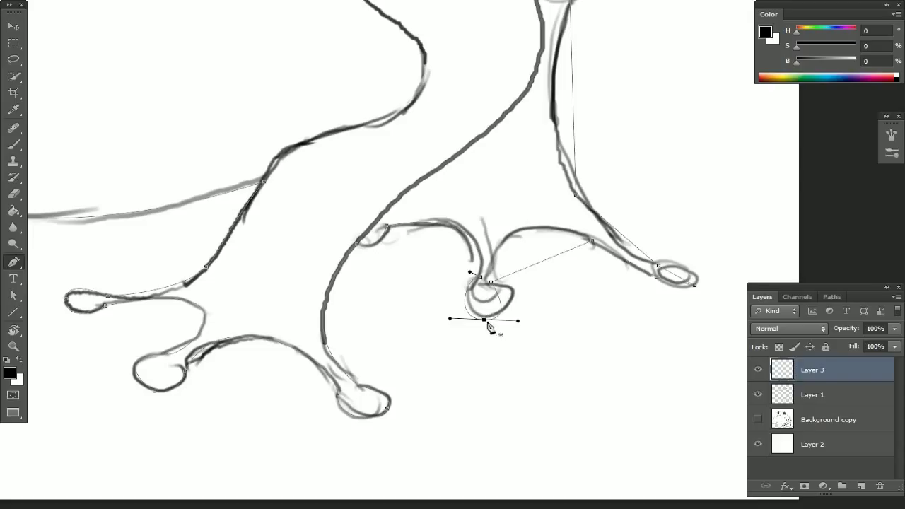
drag(486, 320, 489, 317)
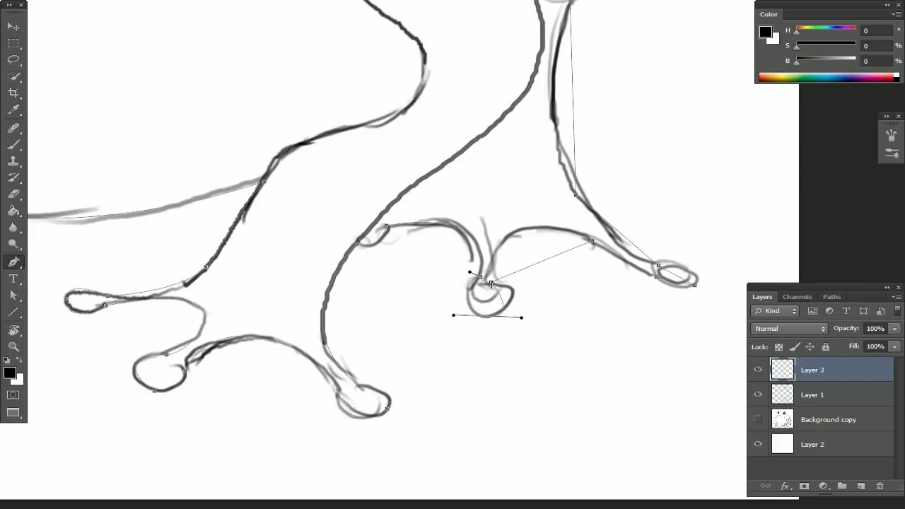
Step: Curve the path from the hind foot's middle toe to the outer toe and round it around the outer toe tip
click(599, 249)
drag(580, 239, 485, 196)
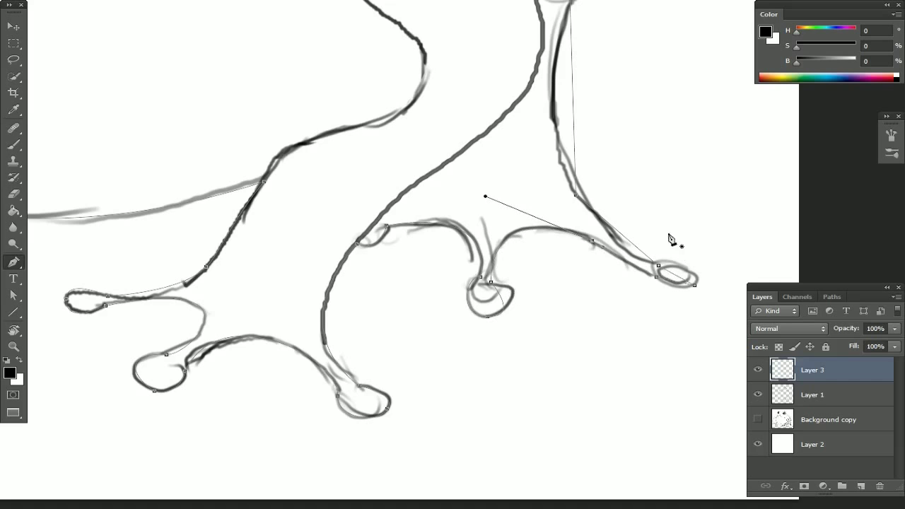
click(657, 273)
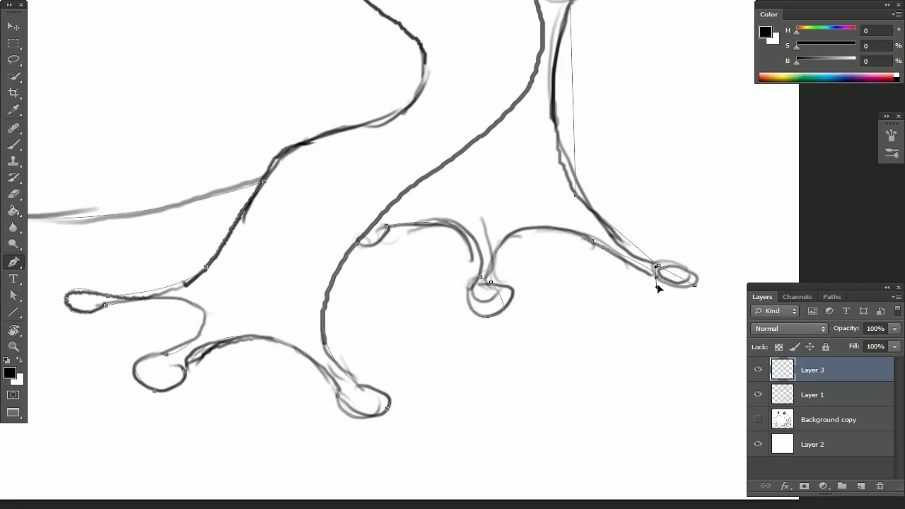
drag(695, 285, 701, 256)
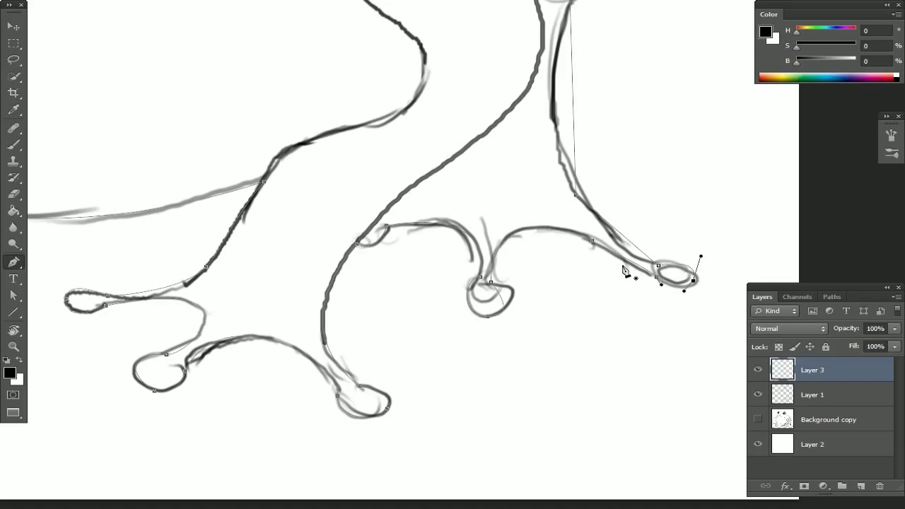
Step: Refine the anchors and curve handles at the base of the hind foot's middle toe to fit the sketch
ctrl+click(479, 282)
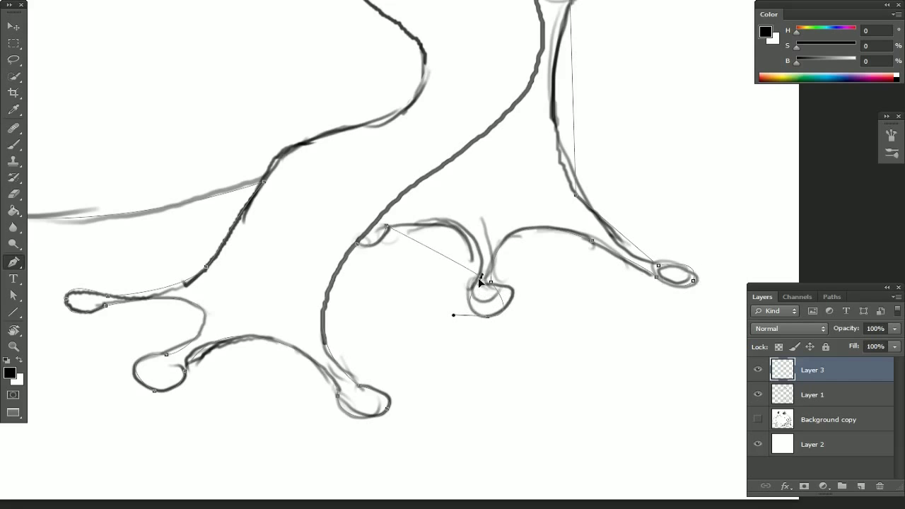
ctrl+click(484, 280)
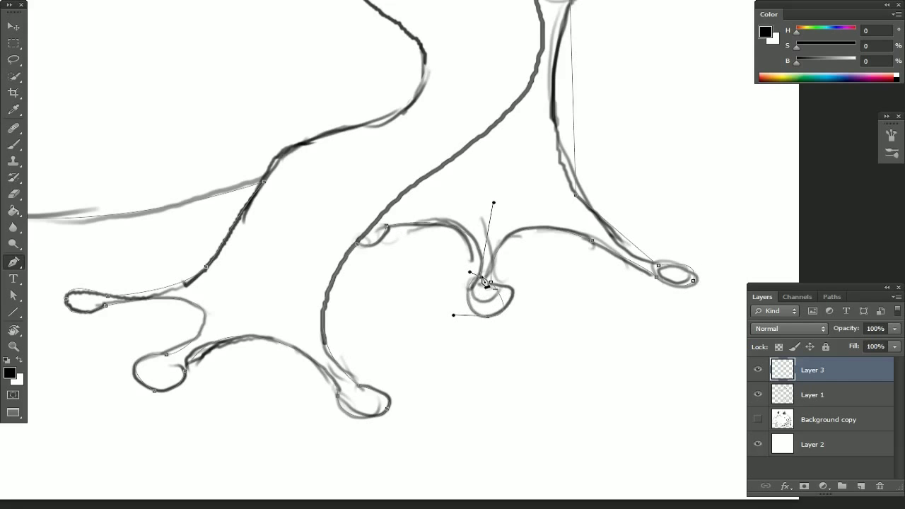
drag(469, 277, 470, 283)
ctrl+click(493, 283)
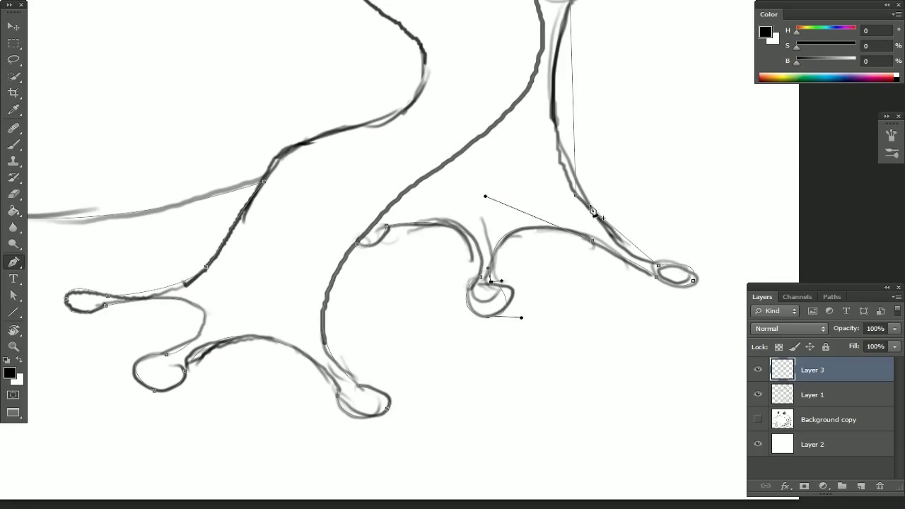
Step: Curve the hind leg's outer edge above the outer toe, adding an anchor near the ankle to follow the sketch
mouse_move(576, 195)
mouse_down()
mouse_move(590, 195)
mouse_move(552, 169)
mouse_move(582, 157)
mouse_move(559, 164)
mouse_move(570, 181)
mouse_up()
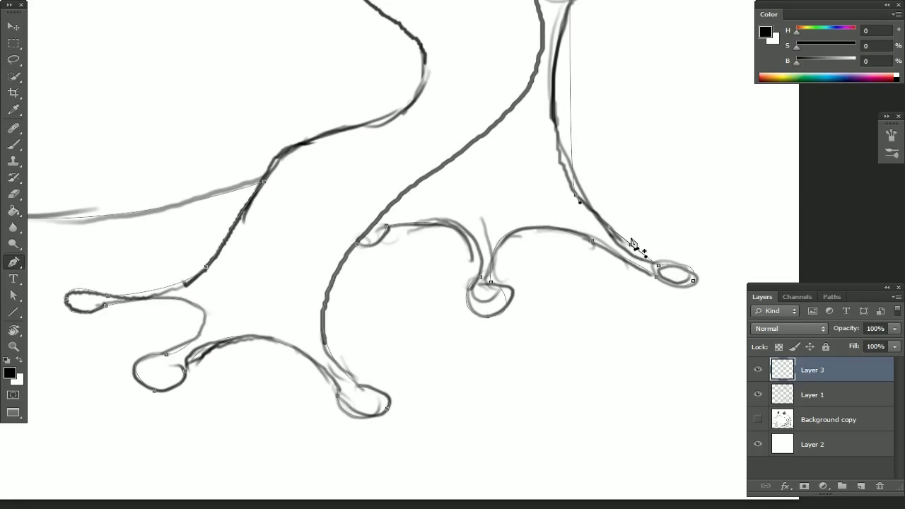
click(630, 244)
drag(632, 248, 626, 251)
ctrl+click(576, 197)
drag(576, 197, 535, 145)
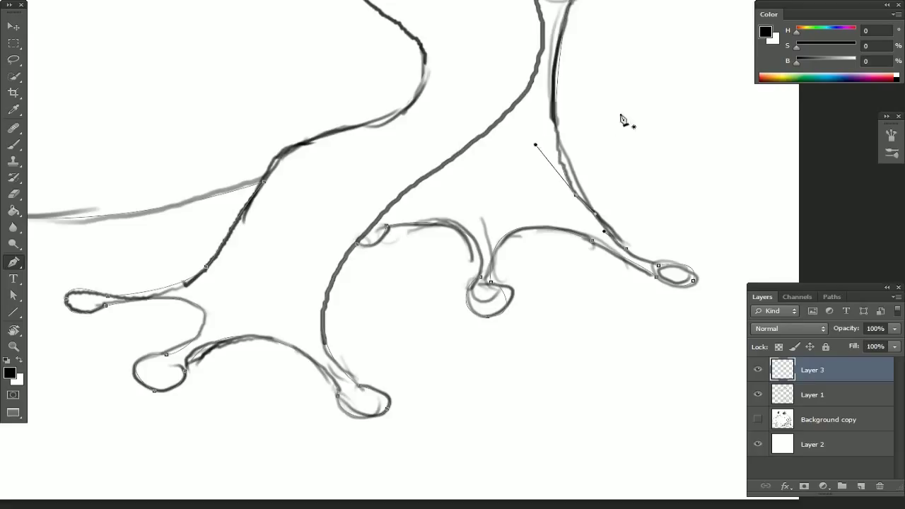
Step: Round the path around the hind leg's bulging knee up to where it meets the body
scroll(608, 234, up, 5)
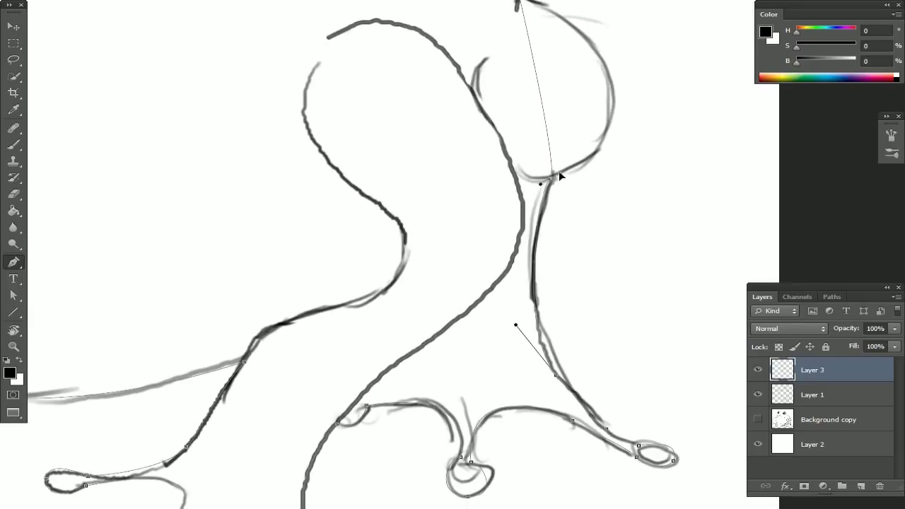
drag(558, 177, 700, 110)
scroll(671, 80, up, 1)
scroll(671, 79, up, 3)
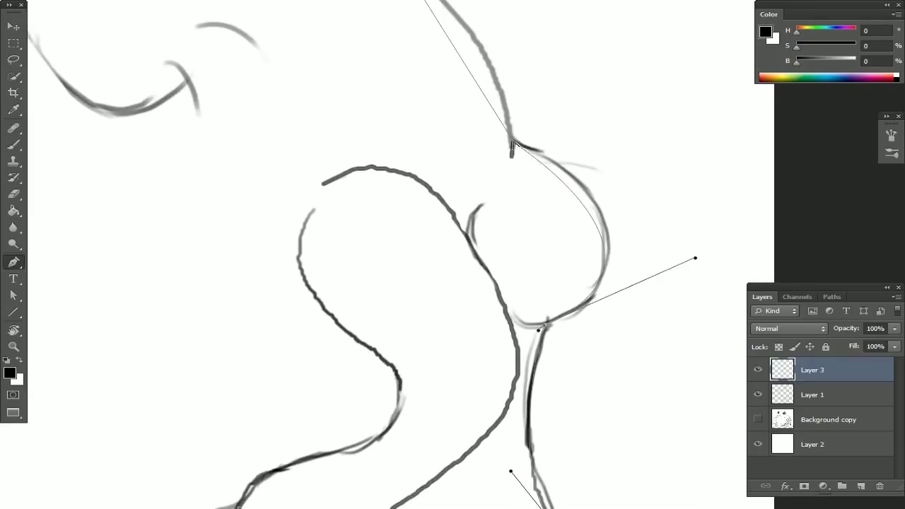
drag(514, 144, 489, 153)
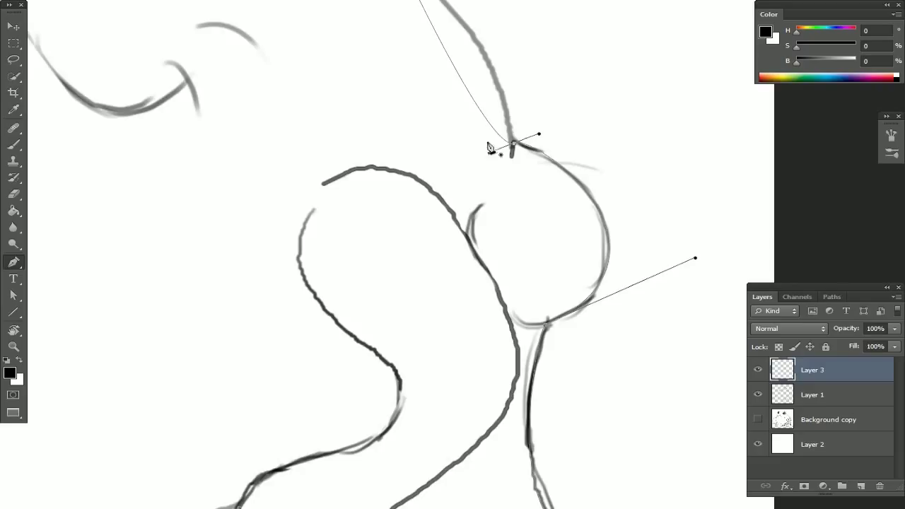
Step: Curve the path along the frog's side from the hind leg up toward the eye bump
mouse_move(548, 67)
mouse_down()
mouse_move(600, 245)
mouse_move(604, 311)
mouse_up()
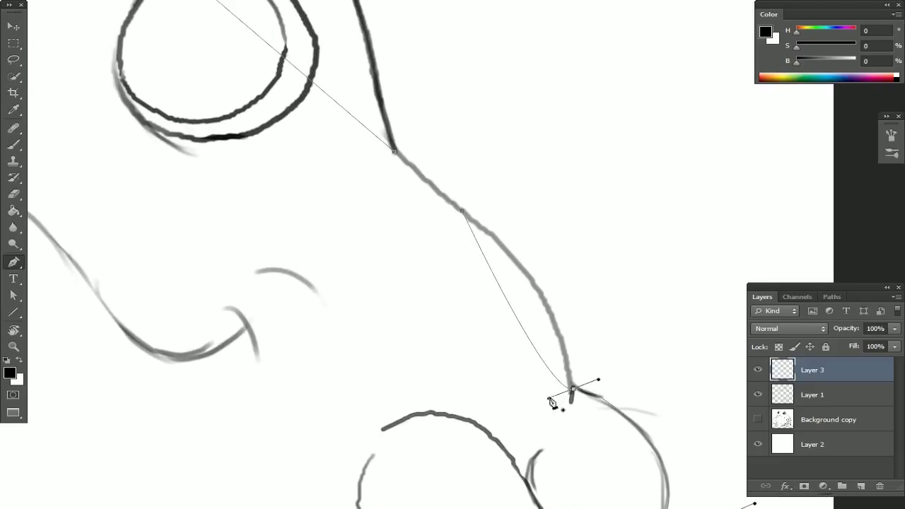
mouse_move(549, 400)
mouse_down()
mouse_move(565, 260)
mouse_move(557, 263)
mouse_up()
drag(482, 98, 514, 196)
mouse_move(498, 310)
mouse_down()
mouse_move(515, 319)
mouse_move(531, 300)
mouse_move(476, 276)
mouse_move(529, 319)
mouse_move(526, 337)
mouse_move(539, 291)
mouse_move(536, 317)
mouse_move(535, 269)
mouse_move(475, 287)
mouse_up()
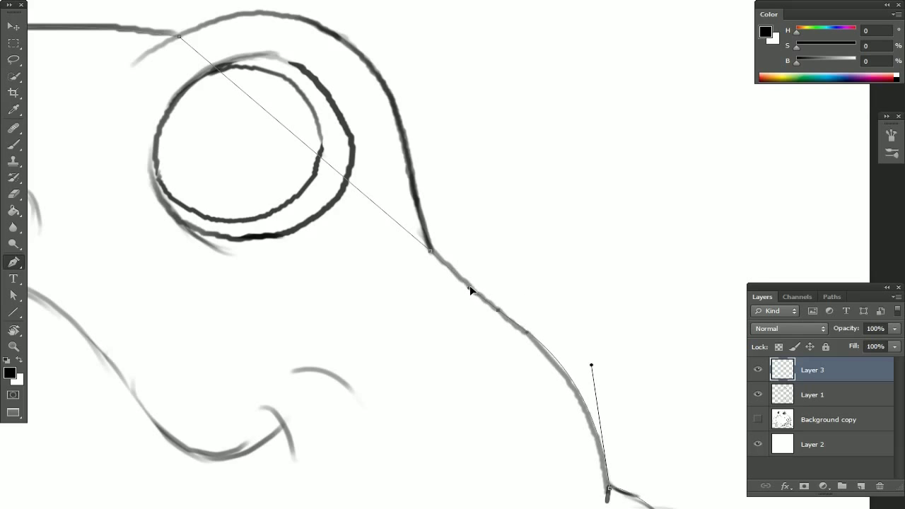
Step: Curve the path over the frog's larger eye bump by pulling handles from the anchors at both ends of the arc
click(429, 252)
mouse_move(428, 256)
mouse_down()
mouse_move(432, 274)
mouse_move(413, 234)
mouse_move(397, 58)
mouse_move(408, 29)
mouse_move(392, 35)
mouse_up()
drag(459, 120, 576, 223)
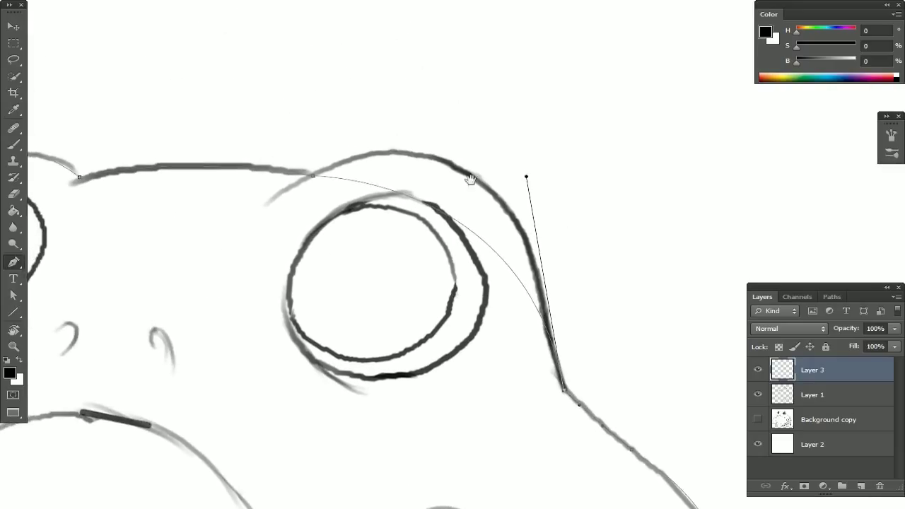
drag(314, 177, 451, 111)
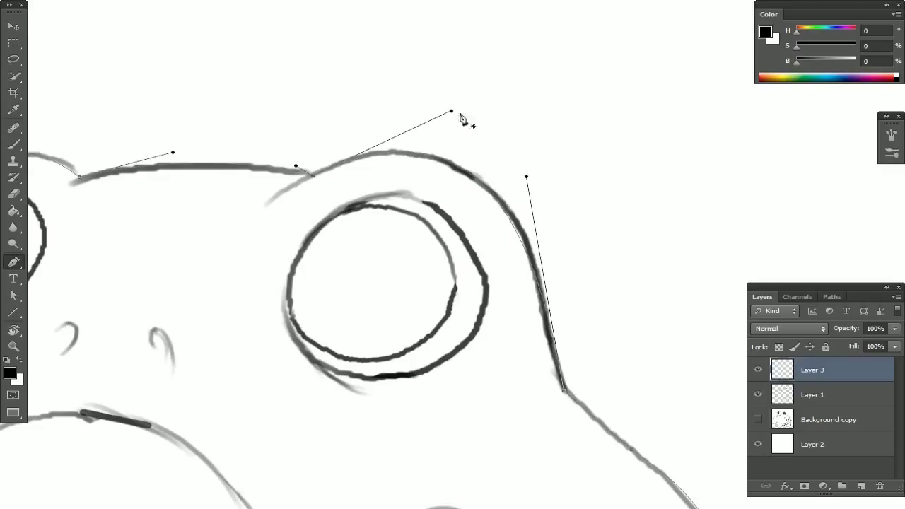
drag(526, 176, 535, 169)
drag(564, 391, 557, 379)
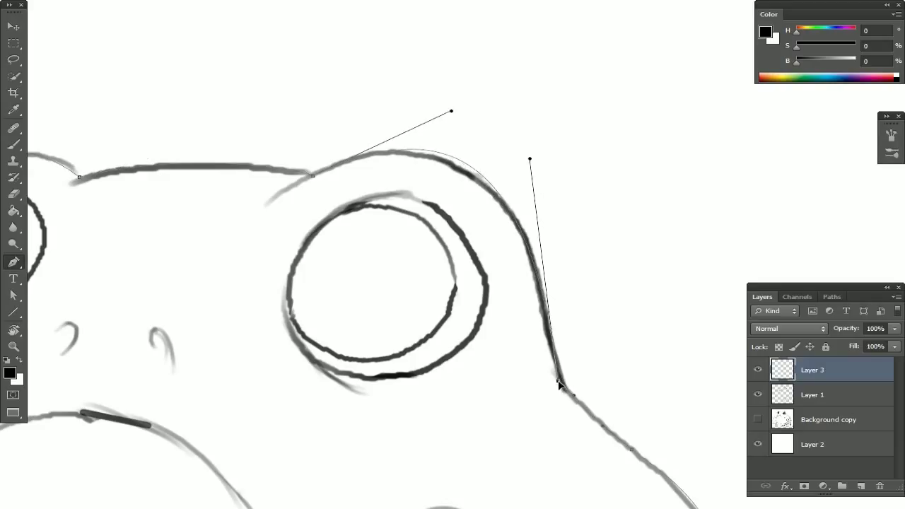
key(Escape)
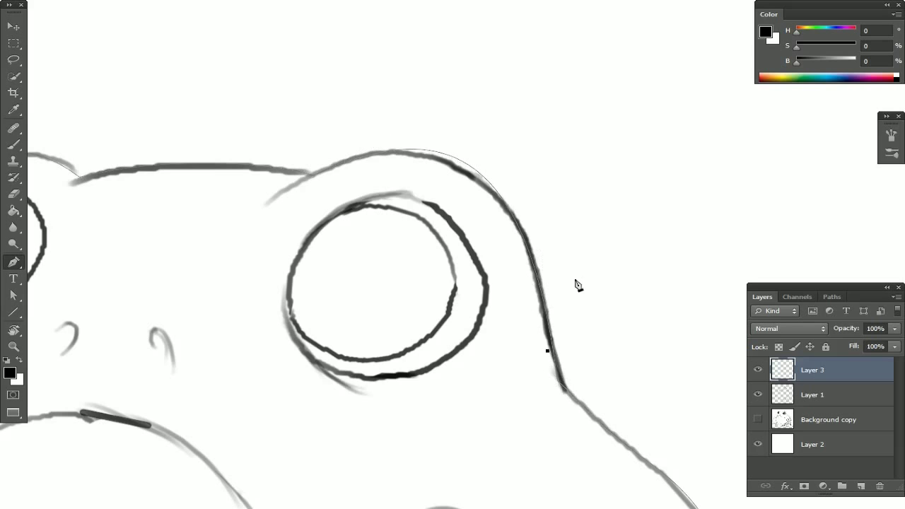
Step: Fine-tune the curve handles over the larger eye bump to match the sketched arc and finish editing the body path
ctrl+click(580, 296)
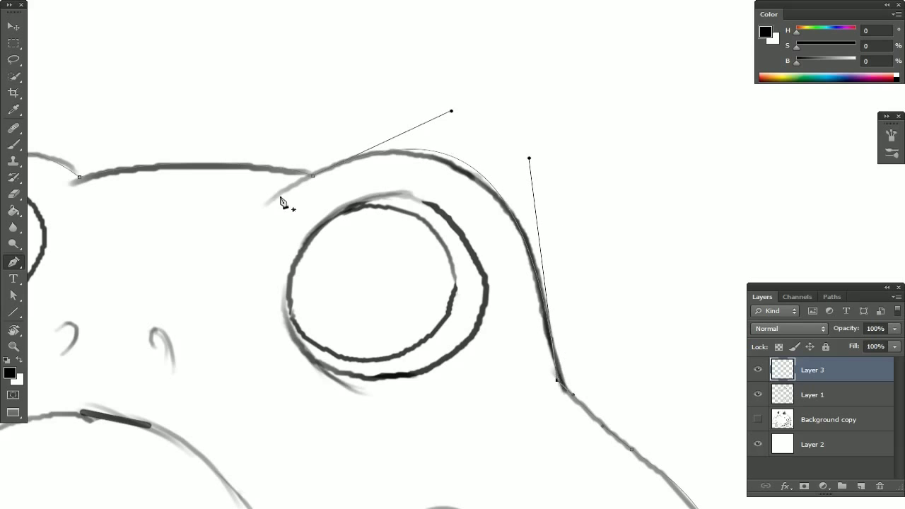
drag(529, 159, 542, 181)
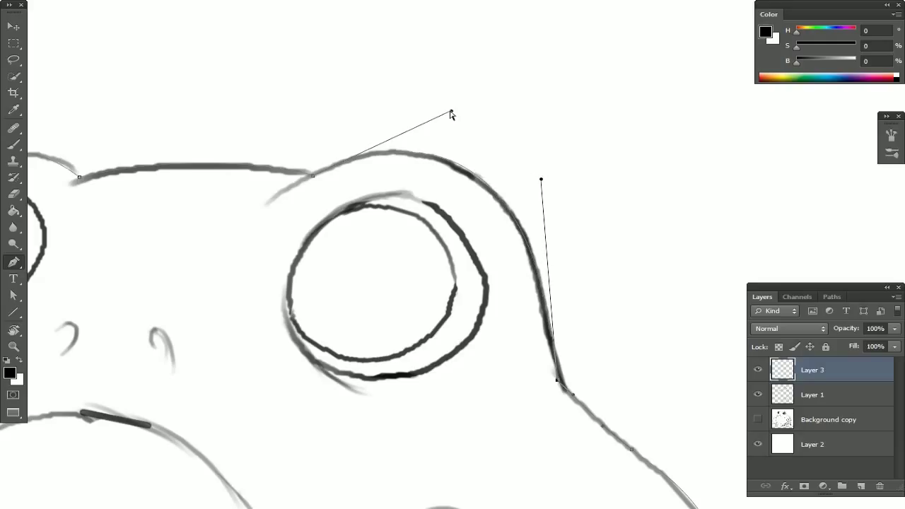
drag(451, 113, 635, 143)
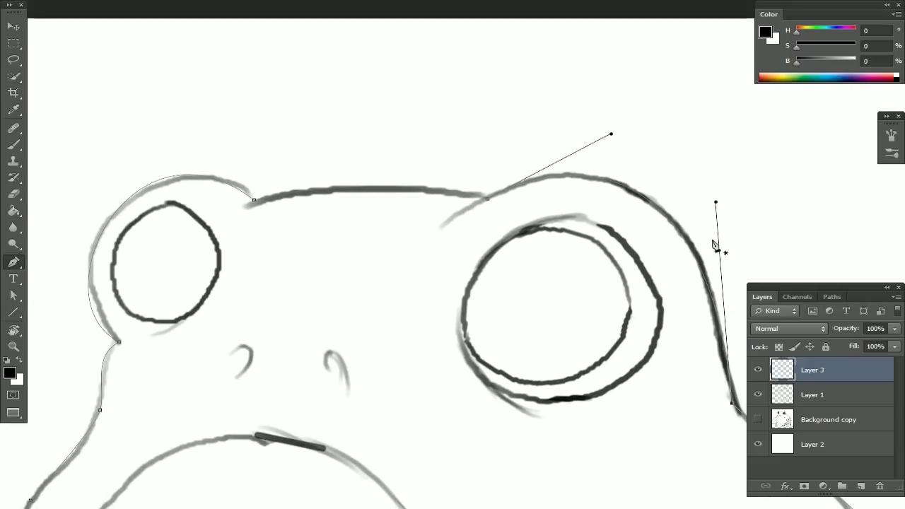
scroll(716, 244, down, 2)
scroll(665, 258, down, 1)
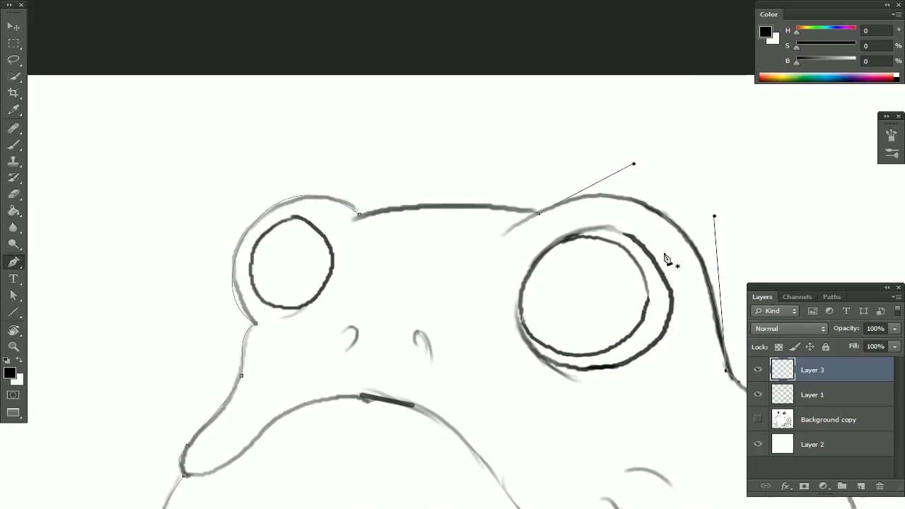
scroll(665, 257, down, 2)
drag(658, 256, 541, 135)
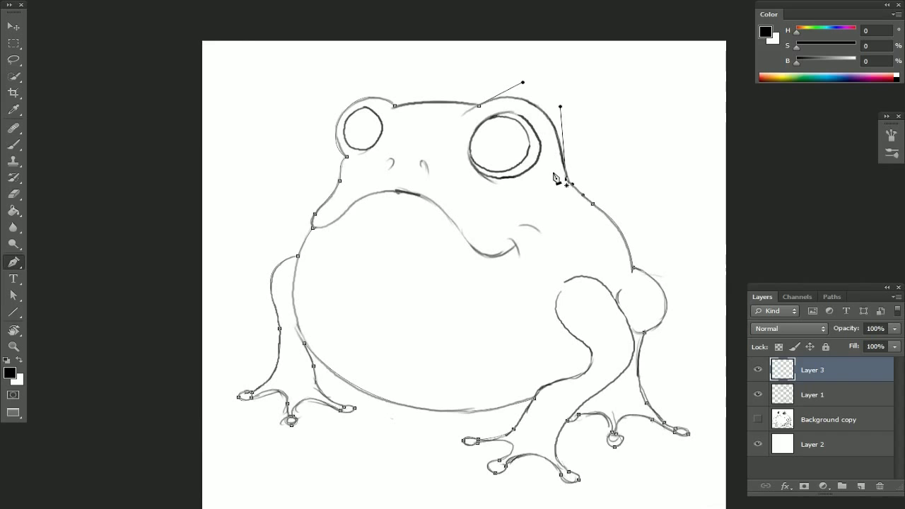
key(Return)
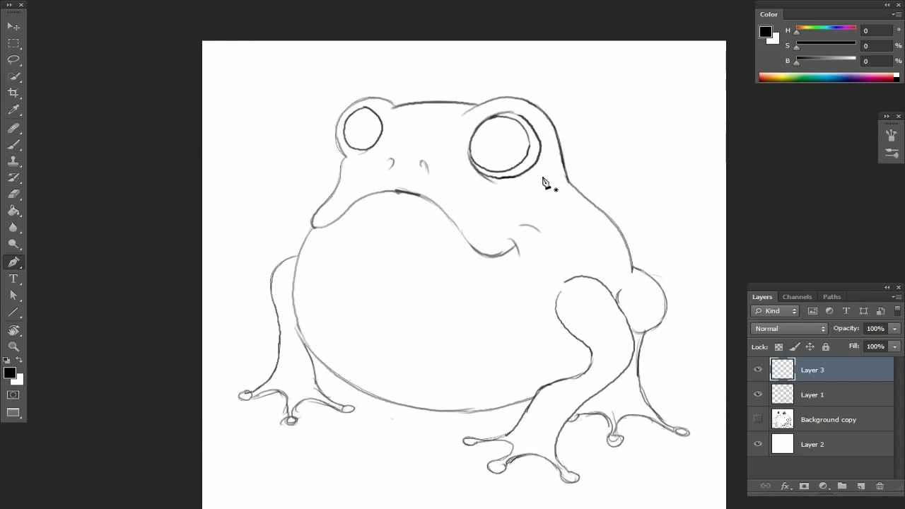
Step: Make a new anti-aliased selection from the frog path with a feather radius of 0 pixels
scroll(575, 177, up, 6)
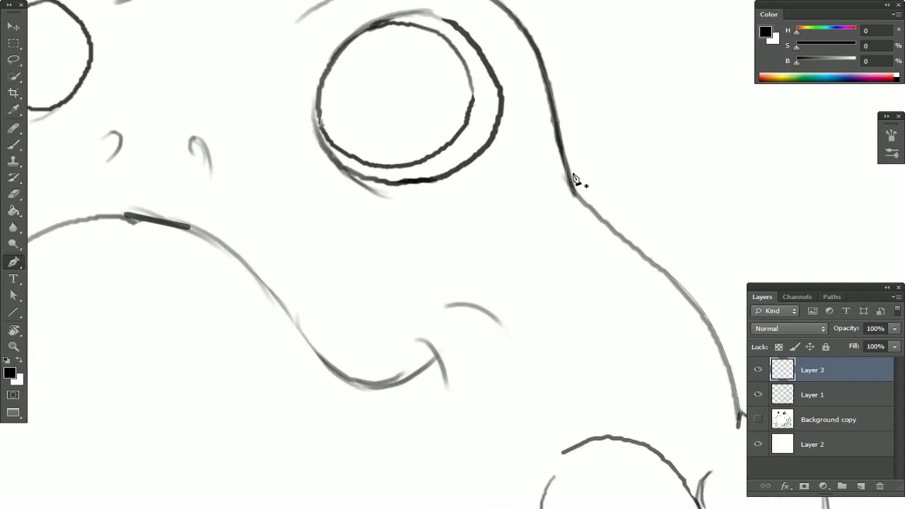
scroll(551, 176, down, 6)
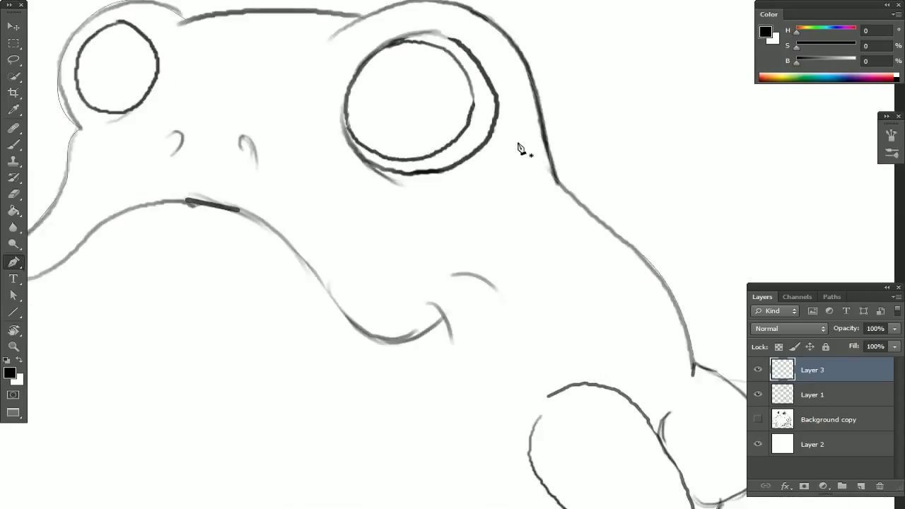
scroll(488, 166, down, 2)
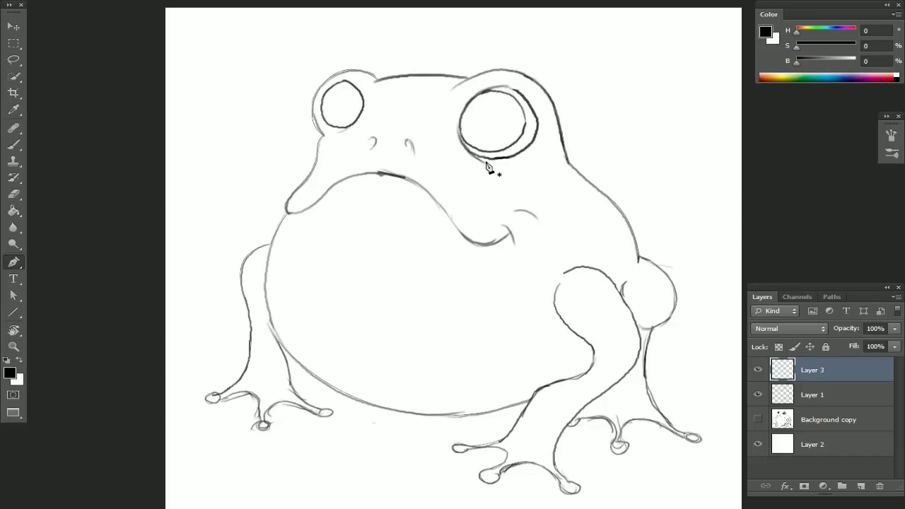
key(a)
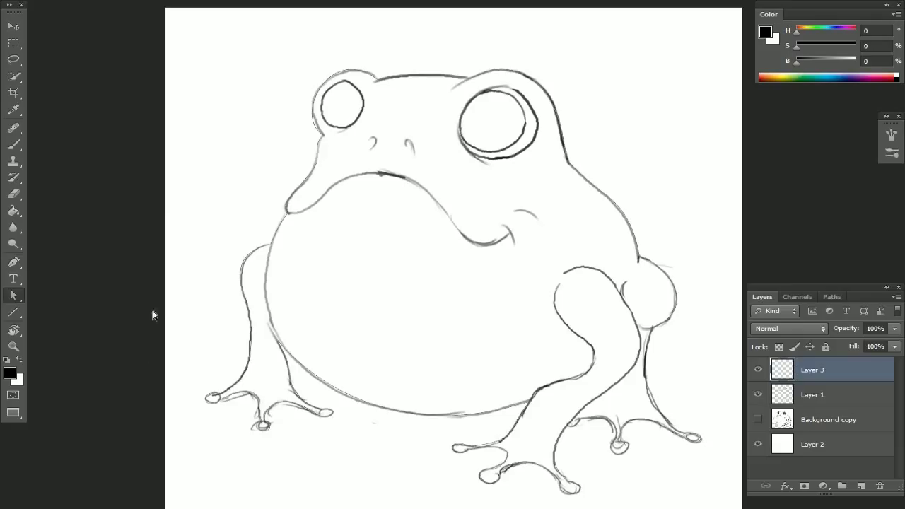
right_click(335, 211)
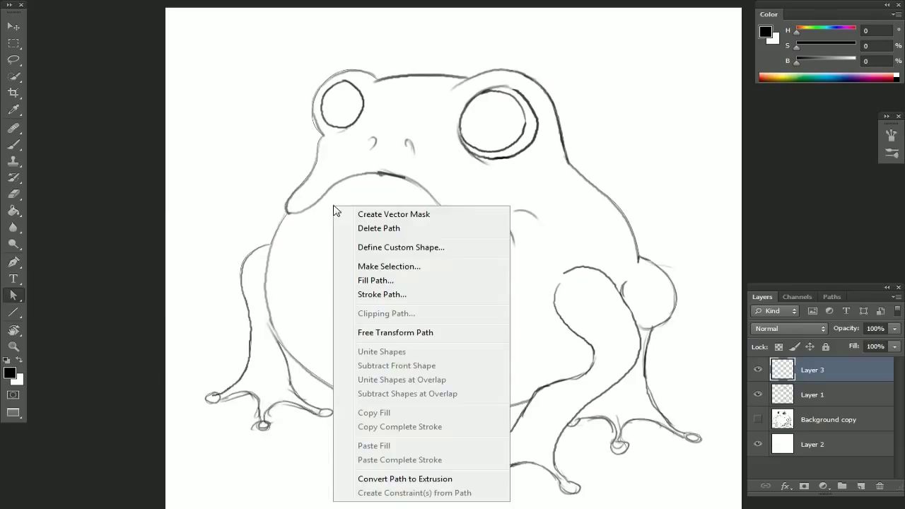
click(391, 268)
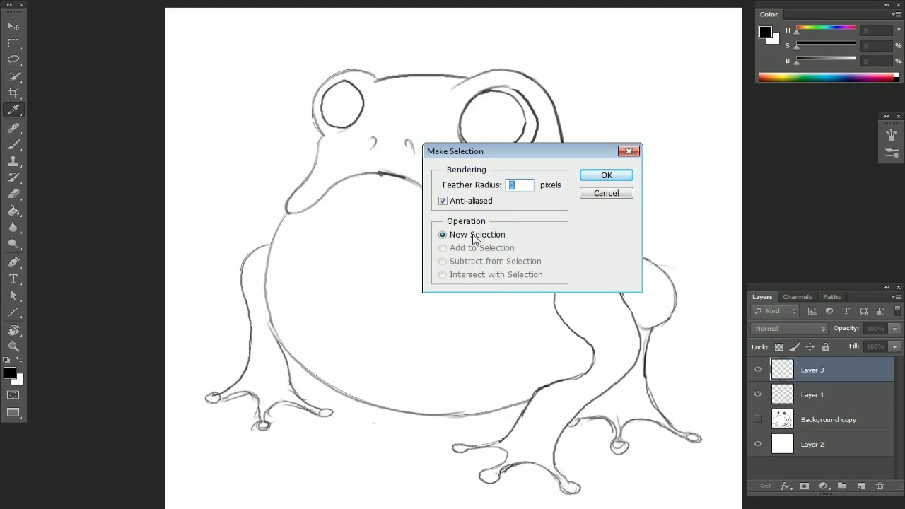
click(625, 179)
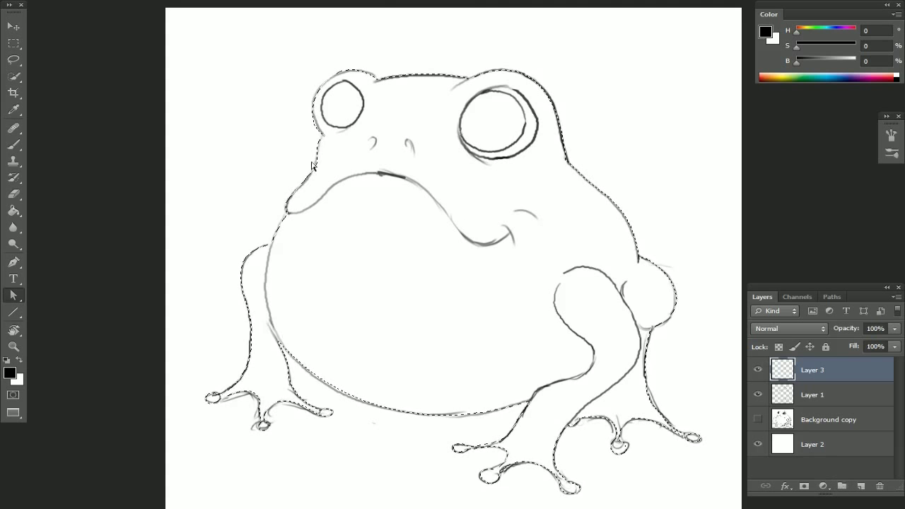
Step: Create a layer group masked by the frog selection and name it Frog
click(840, 486)
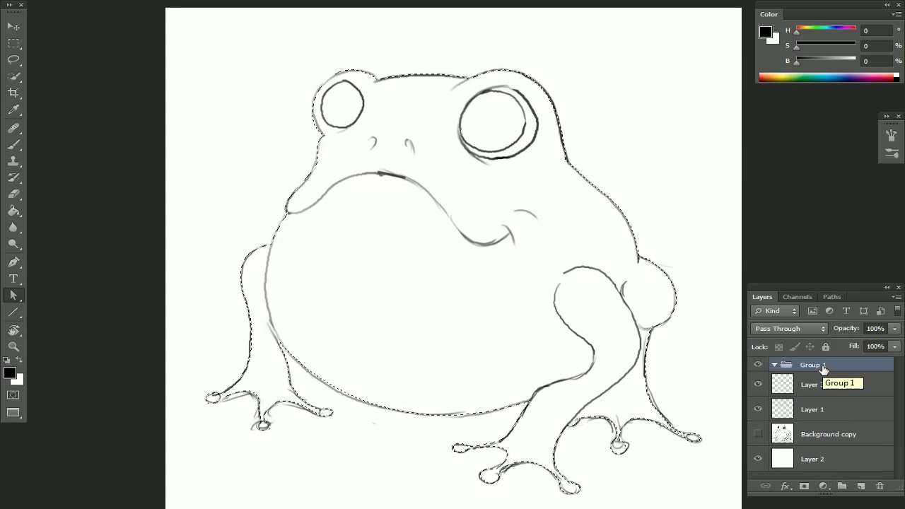
click(804, 487)
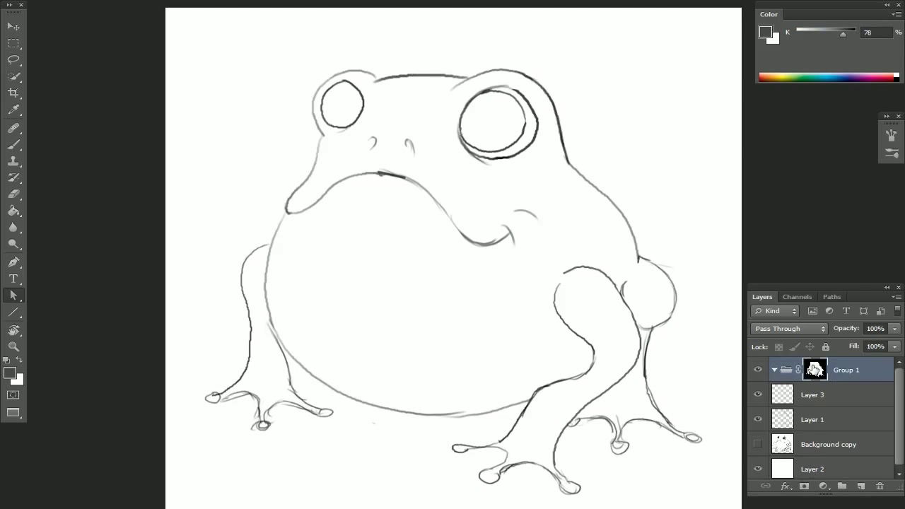
double_click(841, 370)
text(Frog)
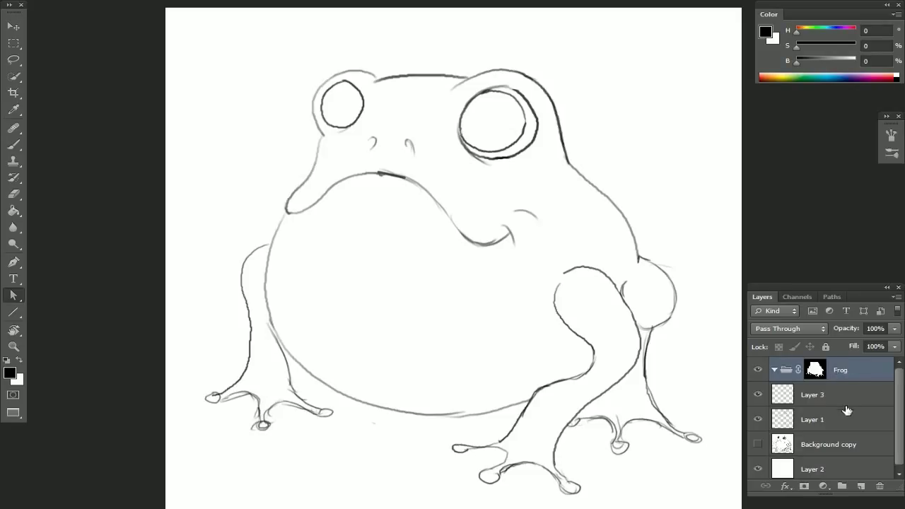
Step: Move Layer 3 into the Frog group and rename it Base
click(772, 396)
drag(773, 396, 813, 370)
double_click(826, 395)
text(Base)
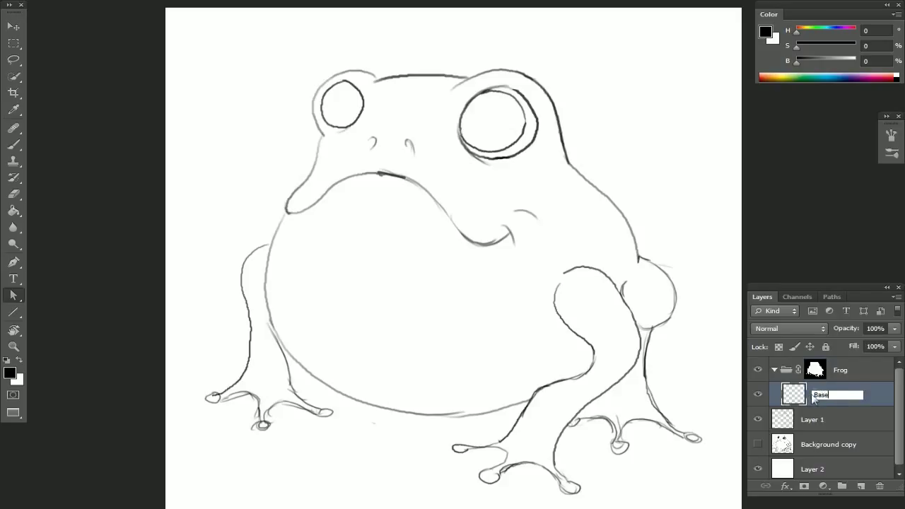
key(Return)
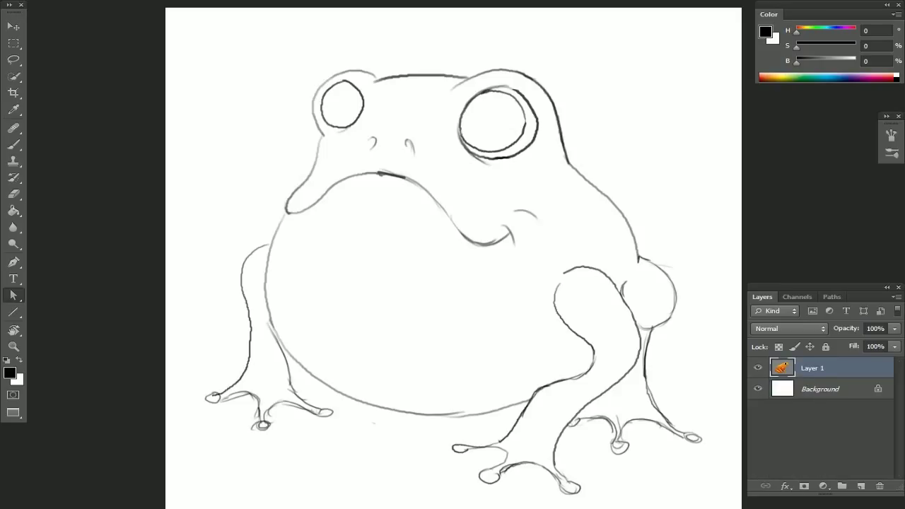
Step: Paint the whole frog on the Base layer in golden yellow (H 44, S 83, B 93) and hide the Layer 1 sketch
key(b)
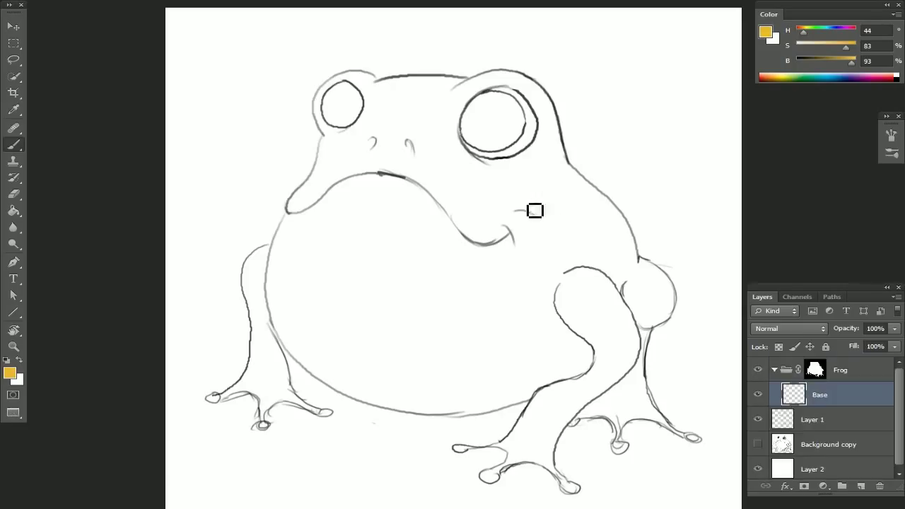
mouse_move(405, 97)
mouse_down()
mouse_move(215, 140)
mouse_move(183, 267)
mouse_move(299, 303)
mouse_move(517, 227)
mouse_move(323, 66)
mouse_move(171, 12)
mouse_up()
drag(431, 80, 320, 106)
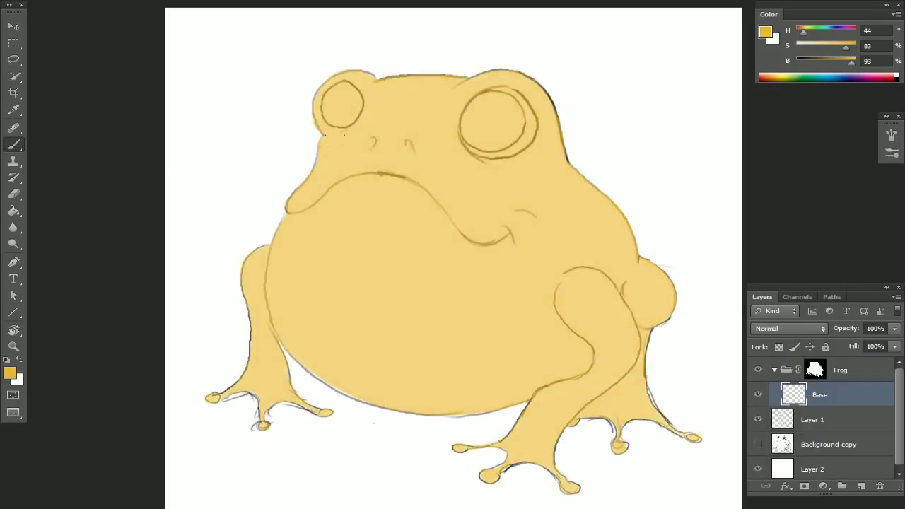
click(758, 420)
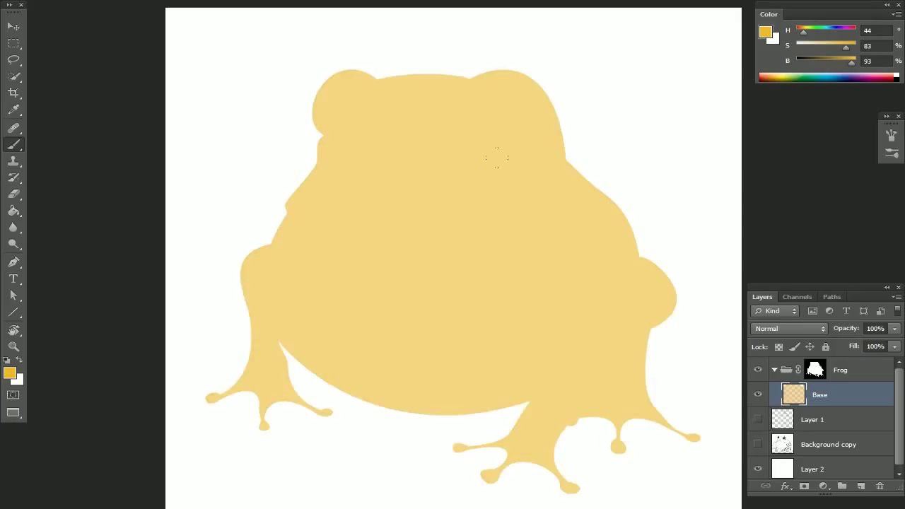
Step: Examine the masked silhouette's edges up close around the head, eye bumps, sides and legs
scroll(347, 182, up, 4)
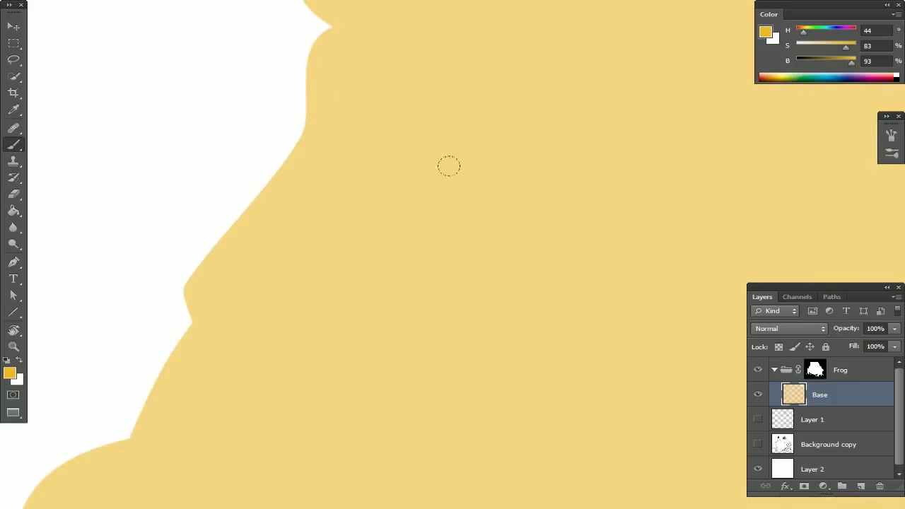
click(508, 171)
key(ctrl+z)
drag(495, 139, 514, 358)
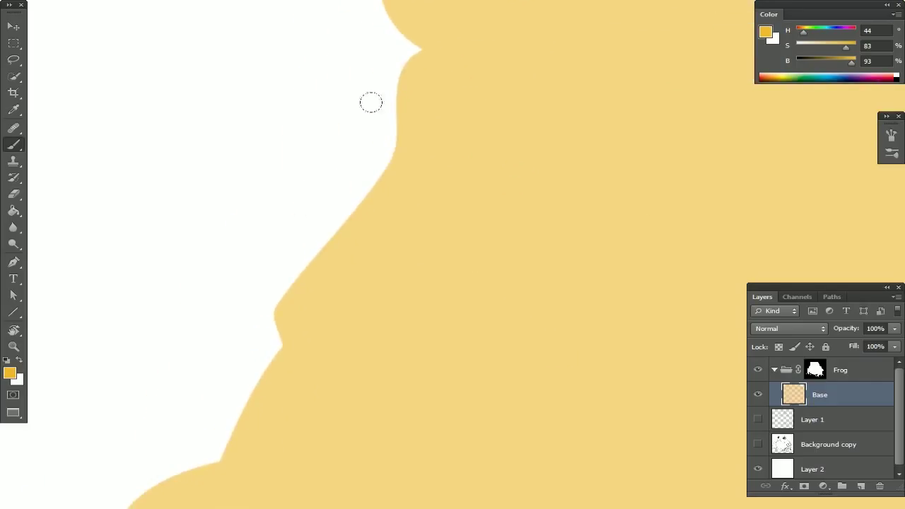
scroll(484, 301, down, 3)
drag(452, 327, 414, 204)
click(434, 293)
key(ctrl+z)
drag(389, 210, 576, 295)
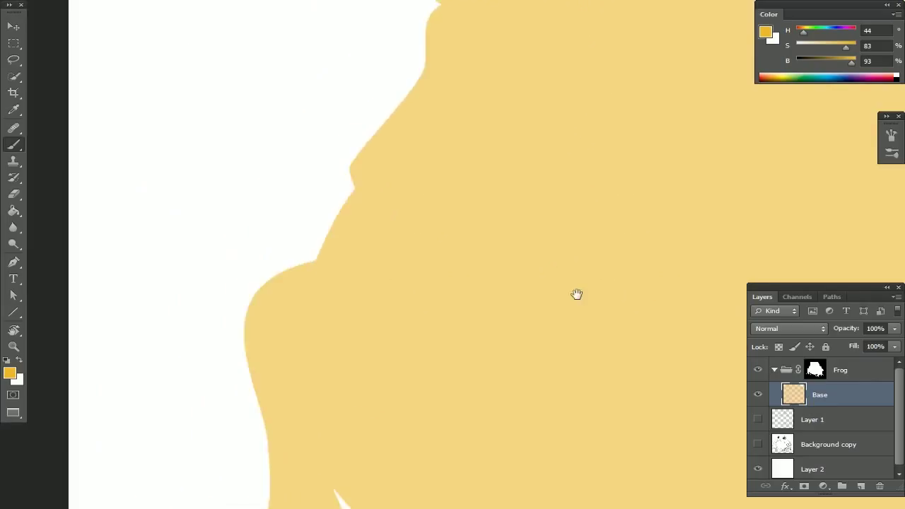
drag(521, 182, 477, 410)
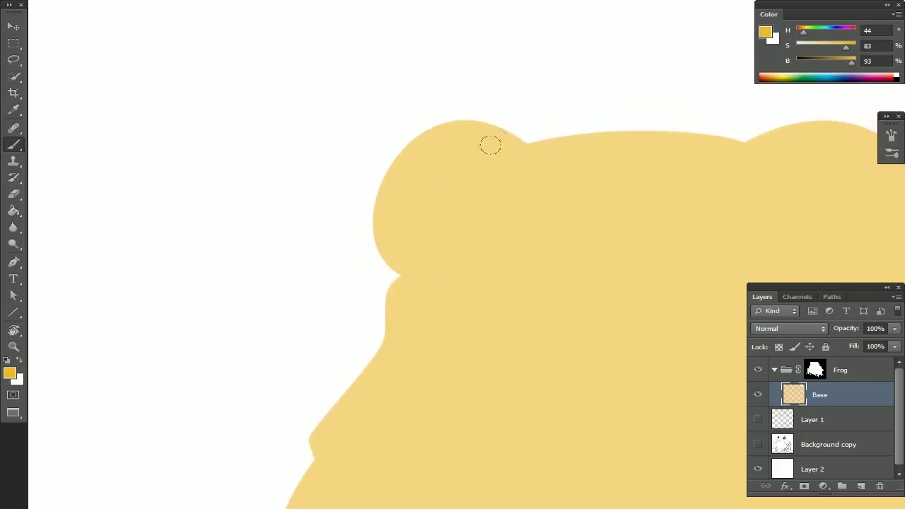
drag(456, 337, 491, 145)
drag(473, 378, 376, 172)
drag(481, 353, 249, 200)
drag(595, 246, 378, 287)
drag(408, 74, 475, 345)
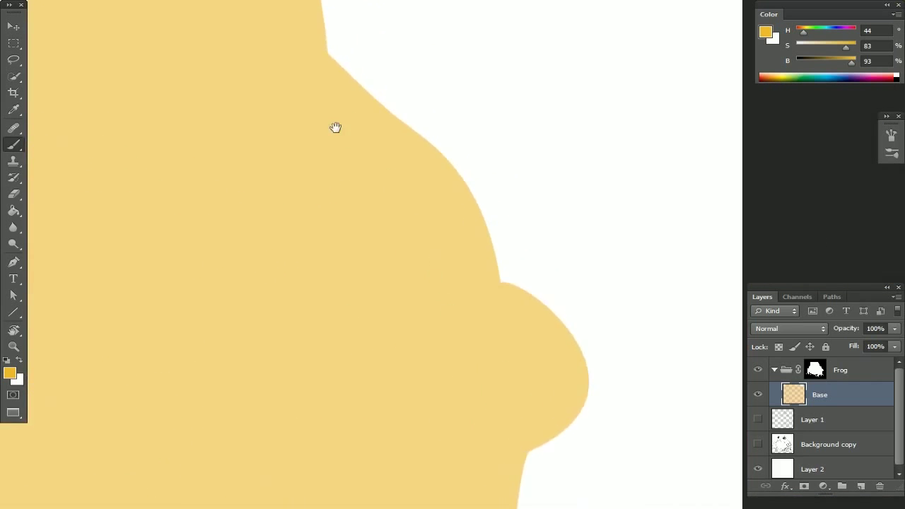
drag(335, 127, 493, 335)
drag(398, 222, 693, 207)
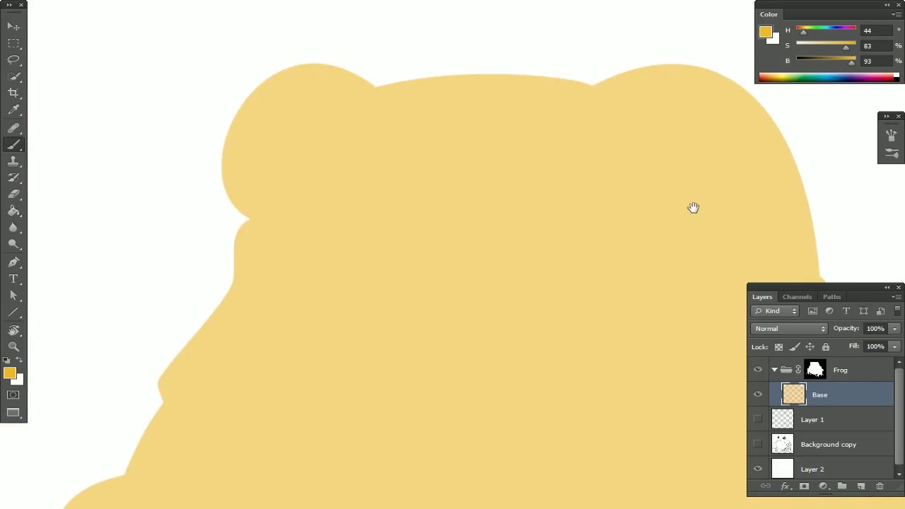
Step: Trim the smaller eye bump's outer edge by lassoing a crescent there and filling it with black on the Frog group's mask
click(816, 369)
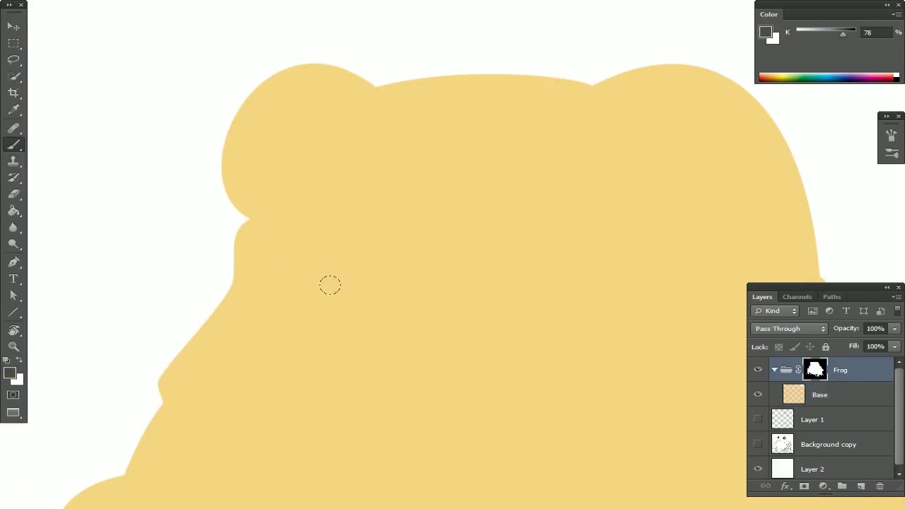
key(l)
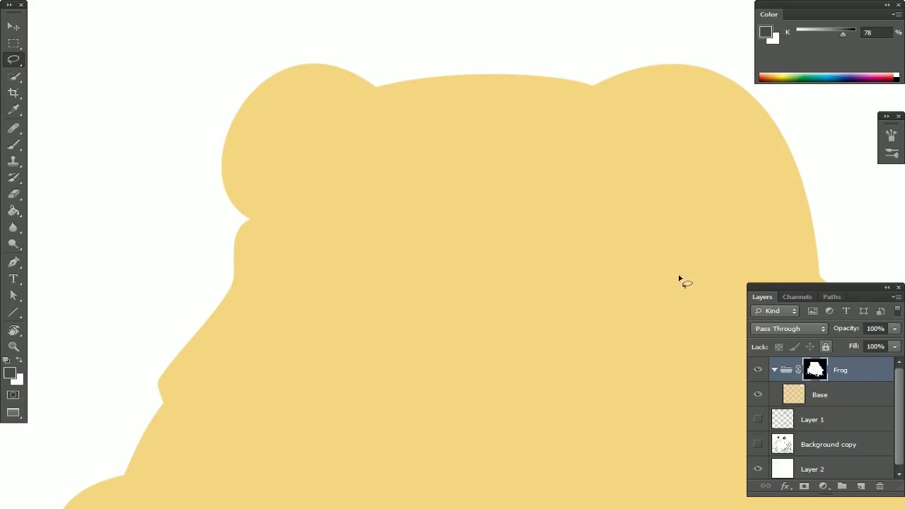
mouse_move(229, 124)
mouse_down()
mouse_move(225, 174)
mouse_move(252, 224)
mouse_move(208, 218)
mouse_move(204, 121)
mouse_up()
key(g)
click(19, 361)
key(d)
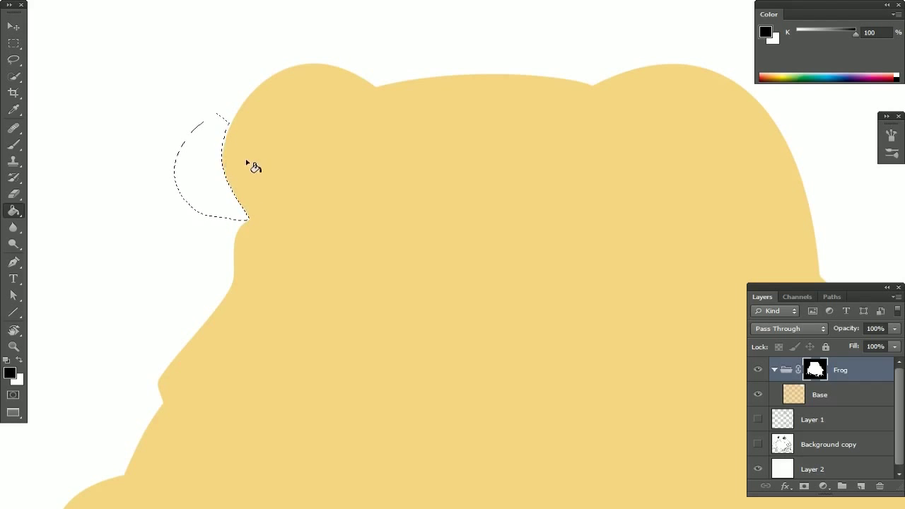
key(ctrl+d)
scroll(639, 253, down, 1)
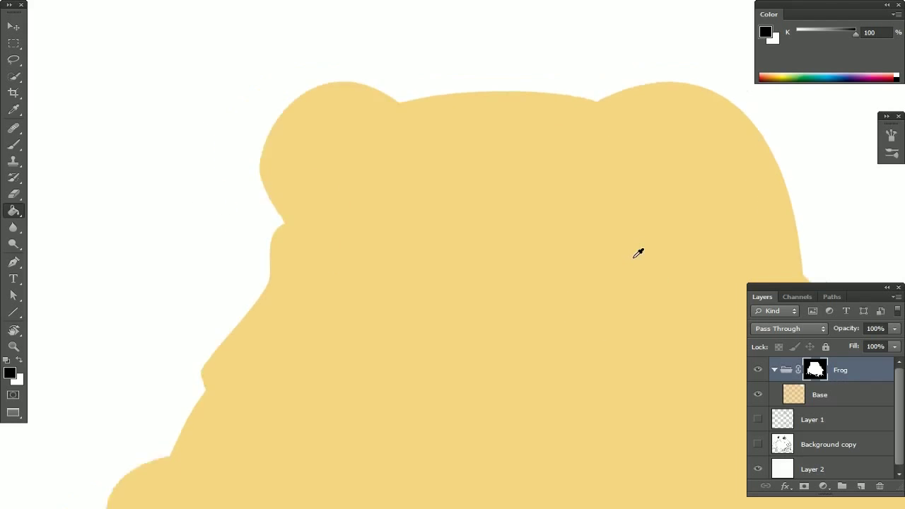
scroll(638, 254, down, 1)
scroll(638, 253, up, 1)
scroll(642, 256, down, 2)
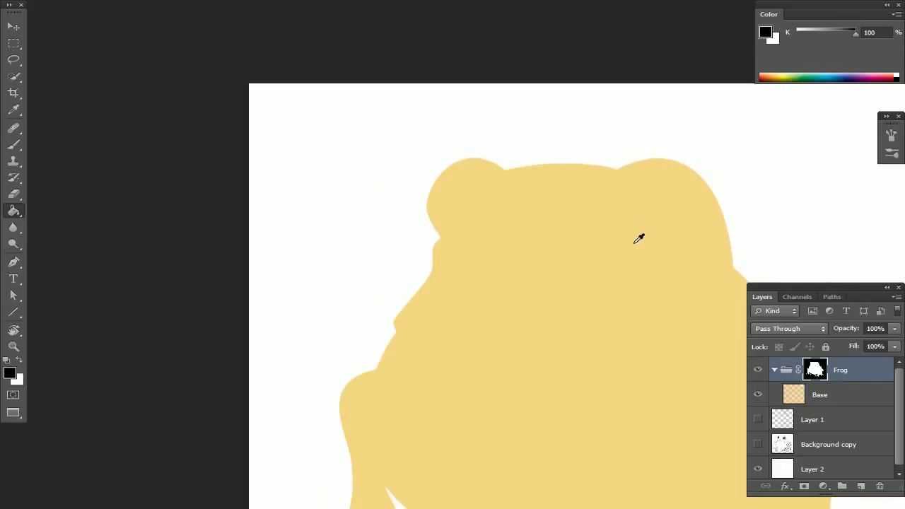
key(ctrl+shift+d)
key(ctrl+d)
mouse_move(636, 211)
mouse_down()
mouse_move(438, 111)
mouse_move(465, 105)
mouse_move(461, 141)
mouse_up()
key(ctrl+minus)
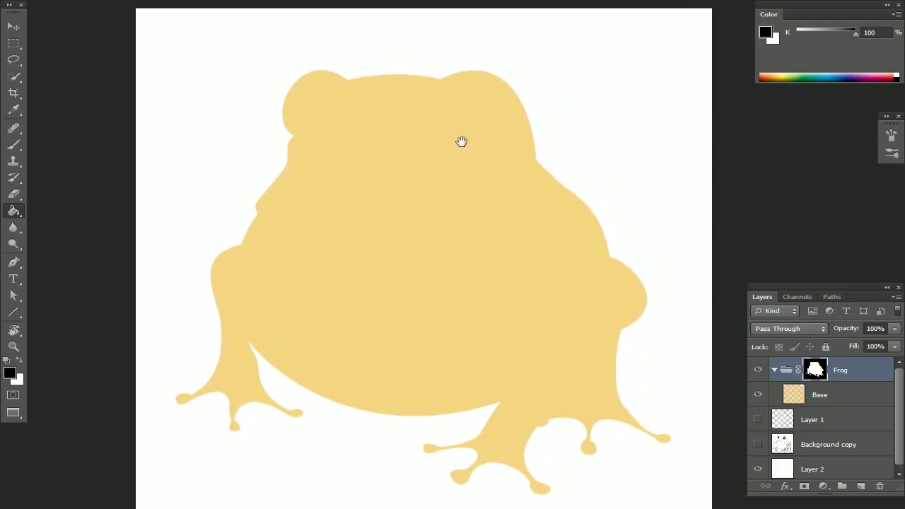